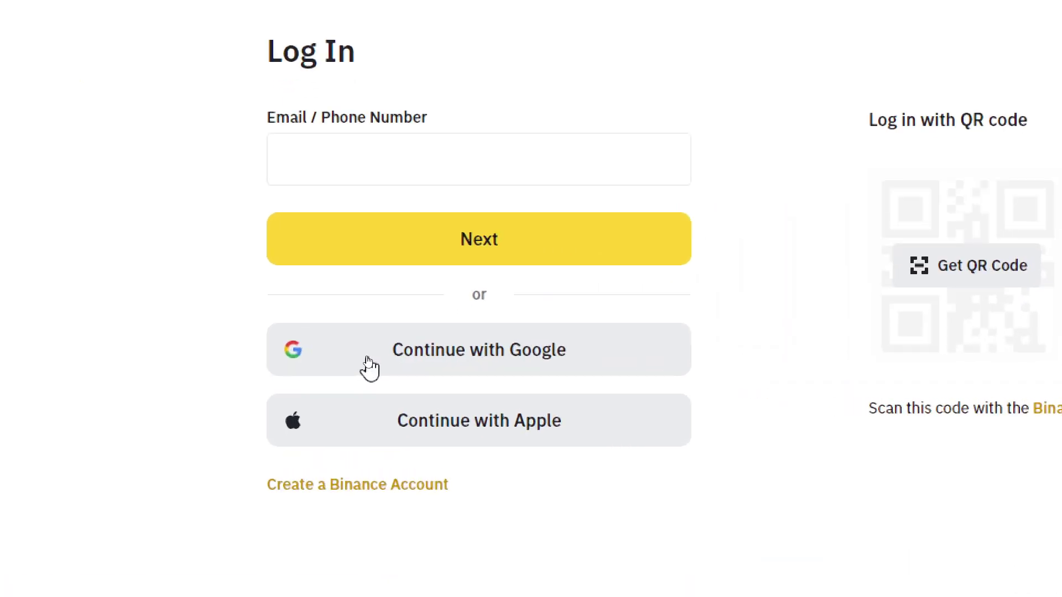
# Continue with Google and pick the Google account to reach the dashboard showing 0.00 BTC.
pyautogui.click(370, 368)
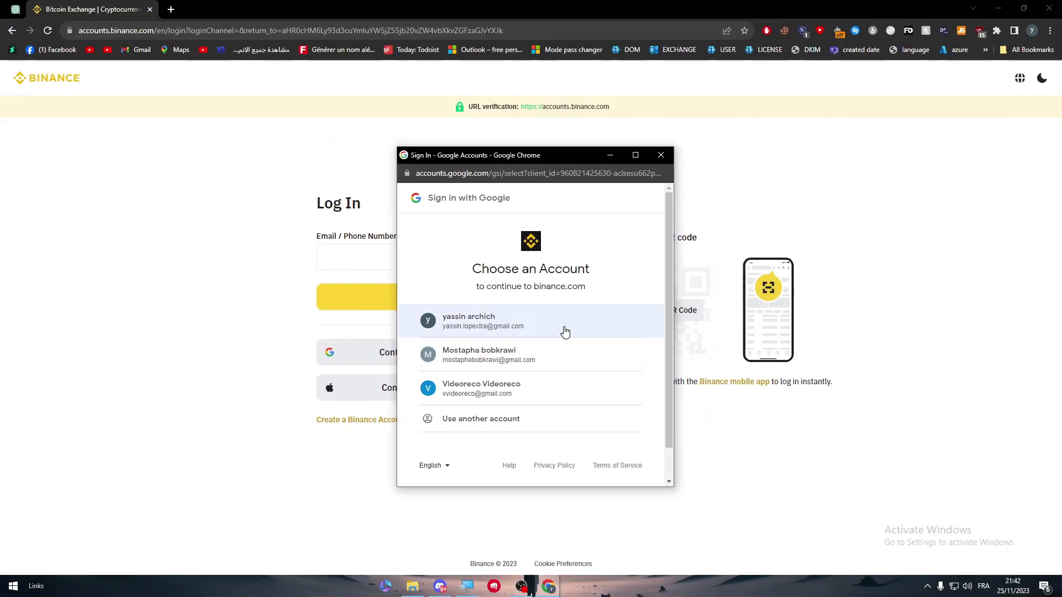
pyautogui.click(565, 332)
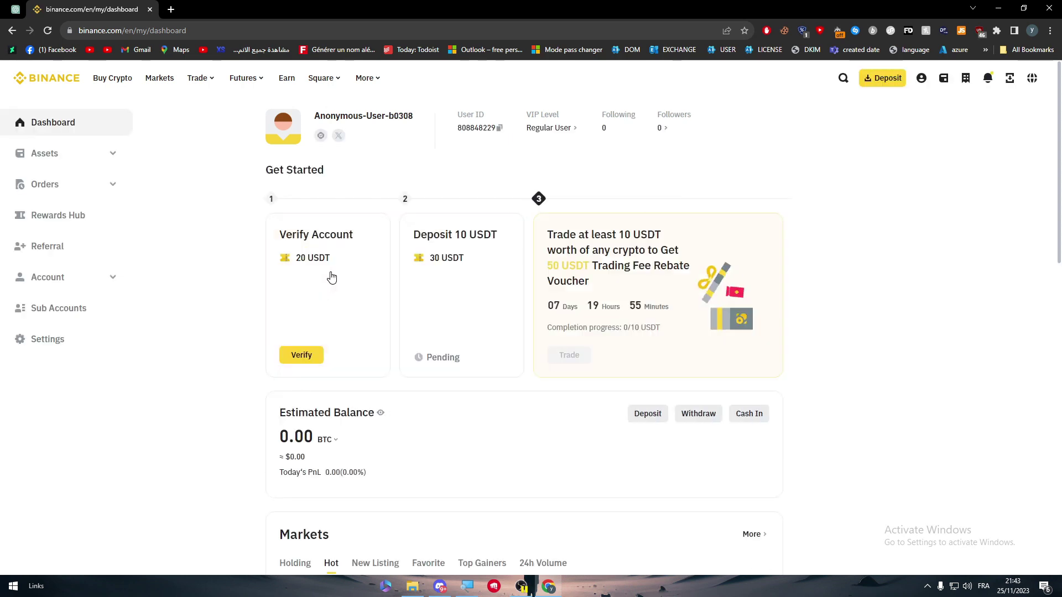
# Go from the home page to Buy Crypto and check the USD-to-BTC form's payment methods.
pyautogui.click(60, 83)
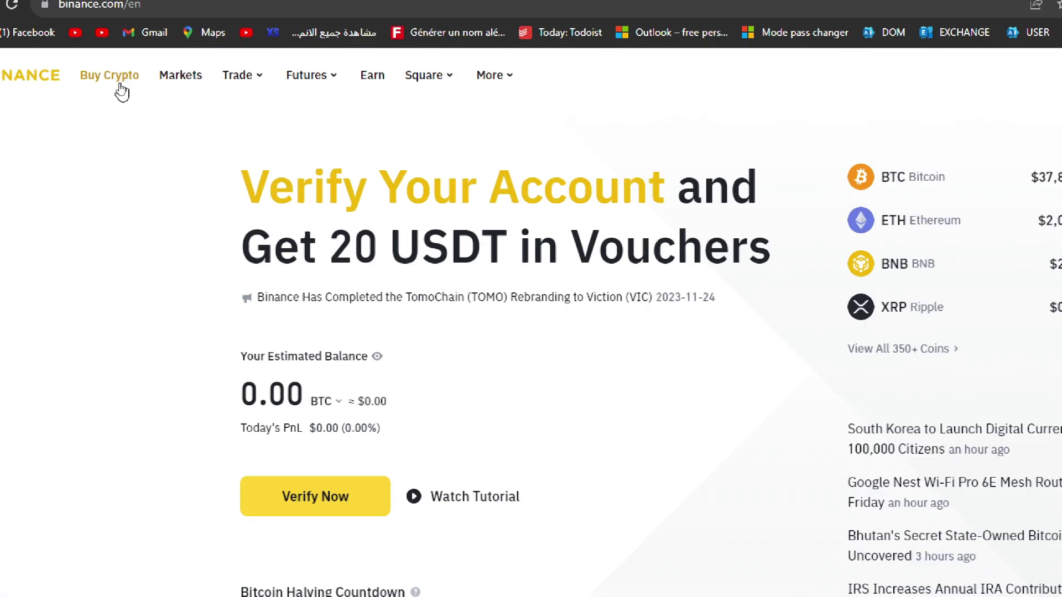
pyautogui.click(121, 92)
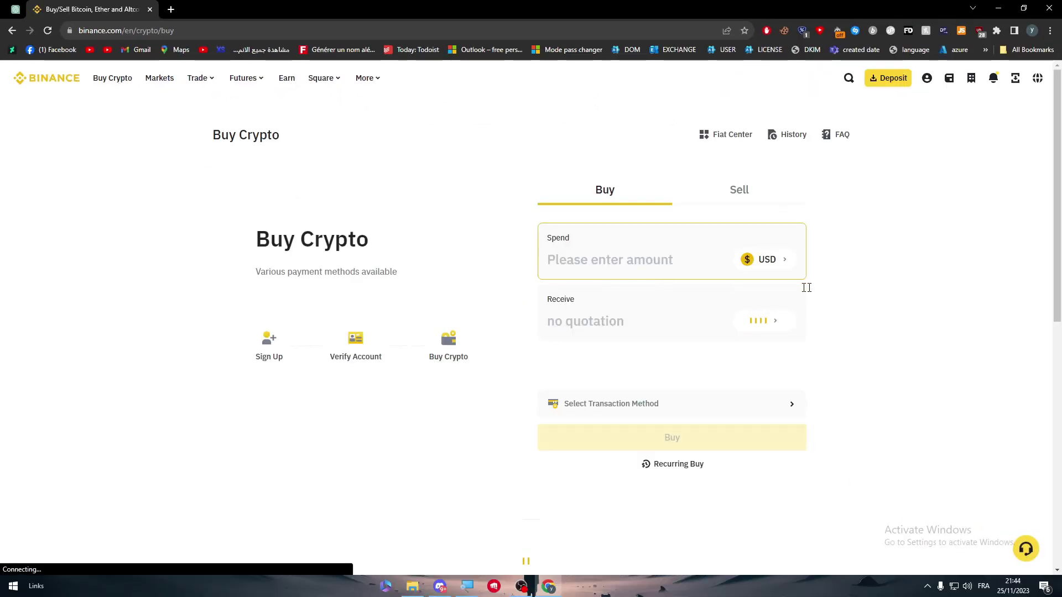
pyautogui.scroll(-1, 801, 378)
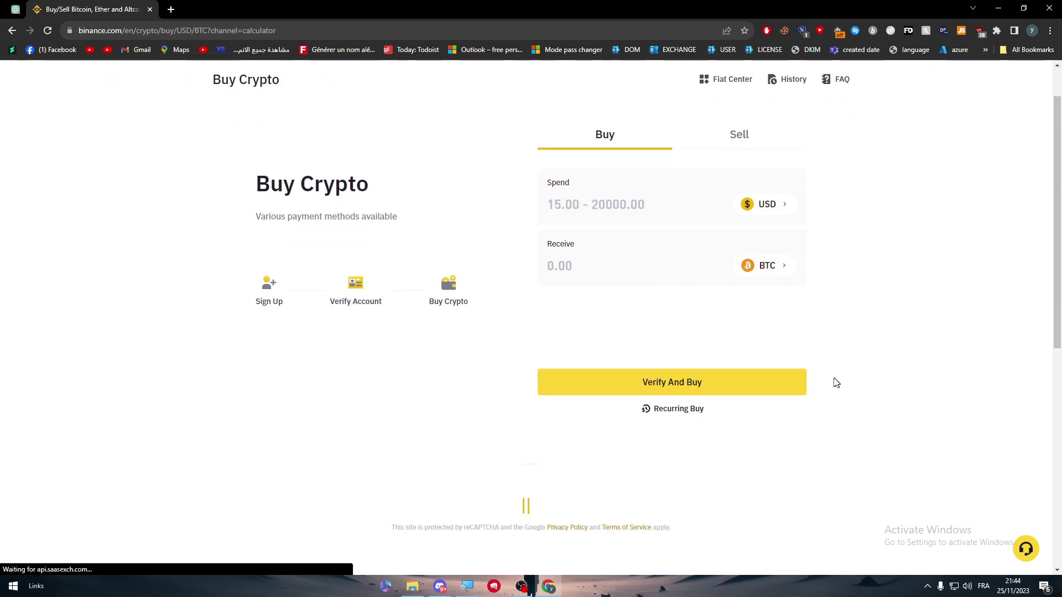
pyautogui.click(788, 325)
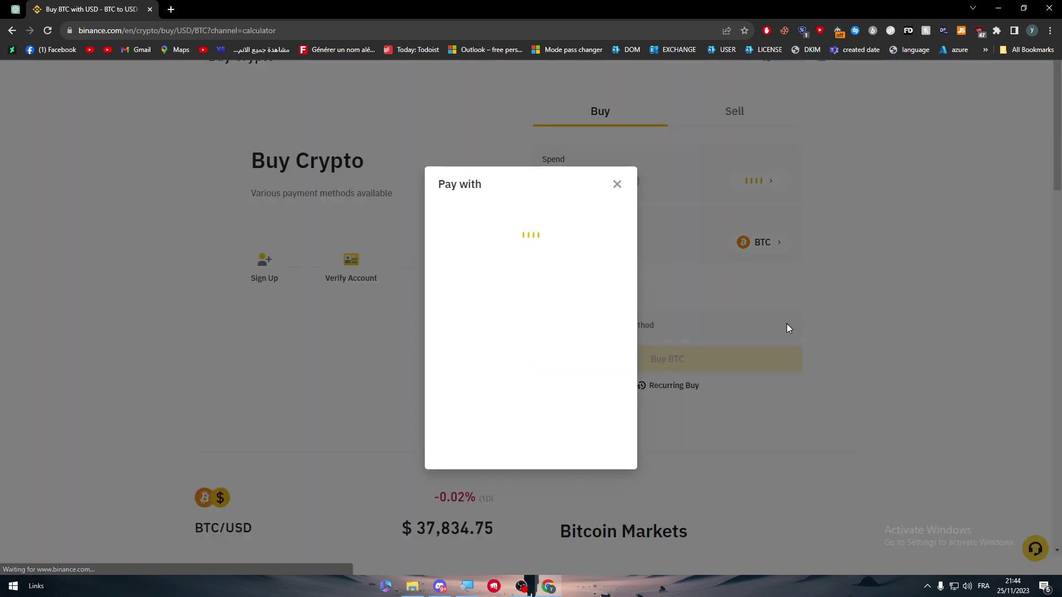
pyautogui.press('Escape')
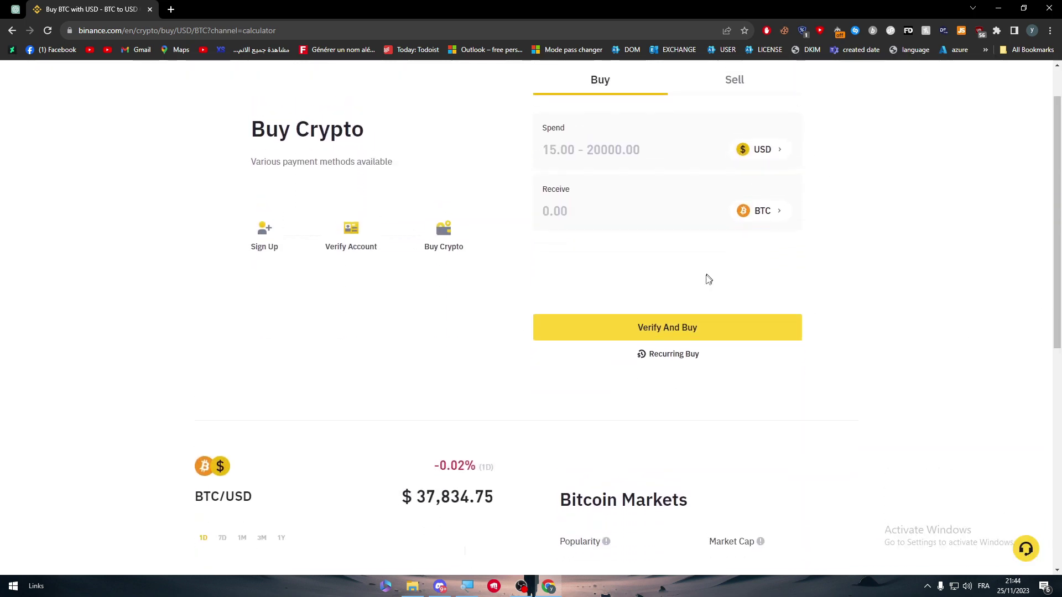
pyautogui.press('Tab')
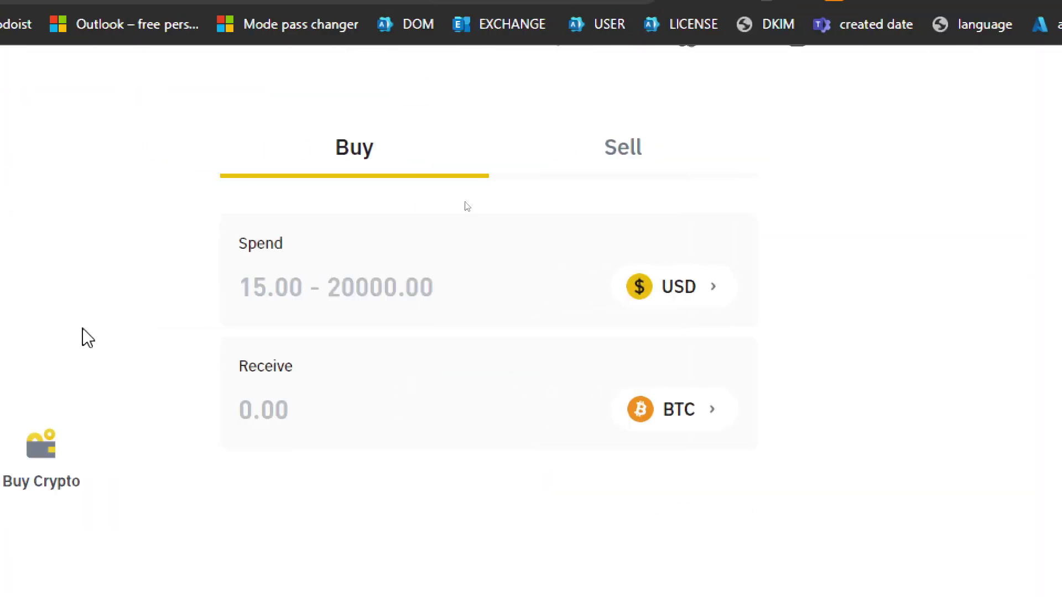
# Spend 100 USD and switch the receive coin from BTC to XRP.
pyautogui.click(332, 304)
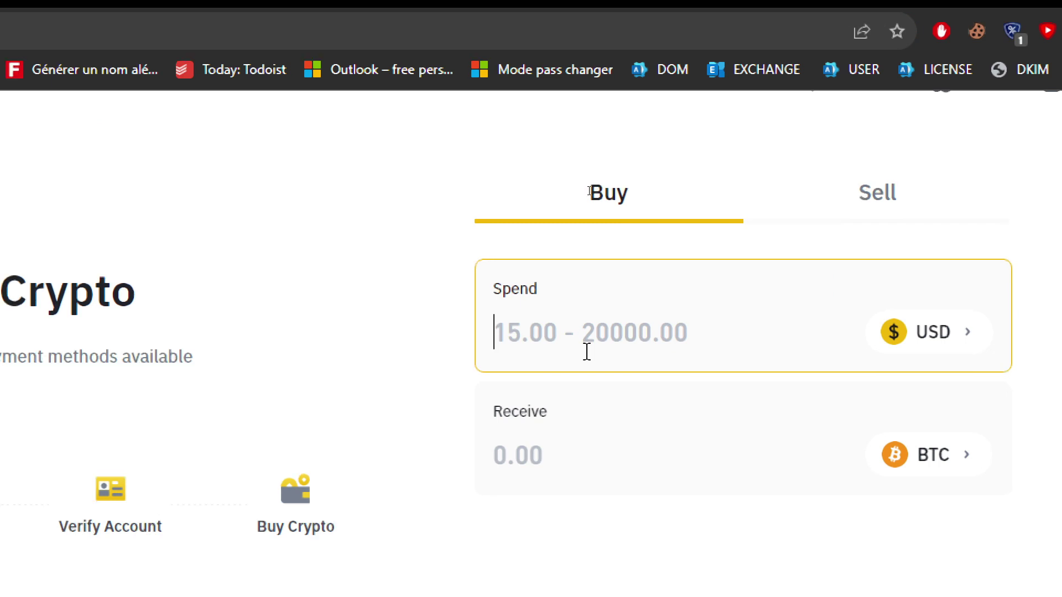
pyautogui.write('100')
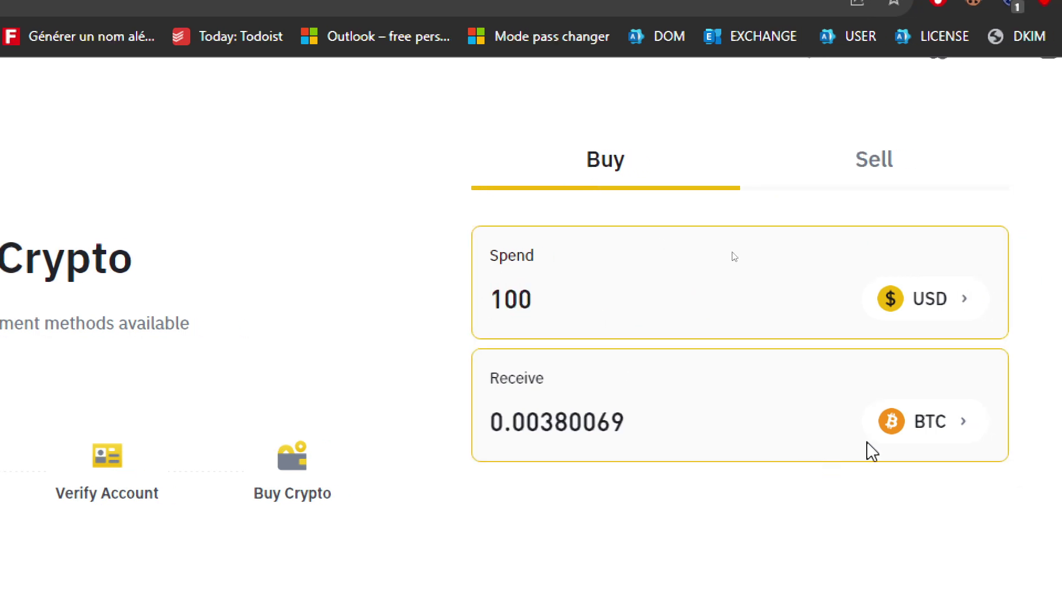
pyautogui.click(960, 426)
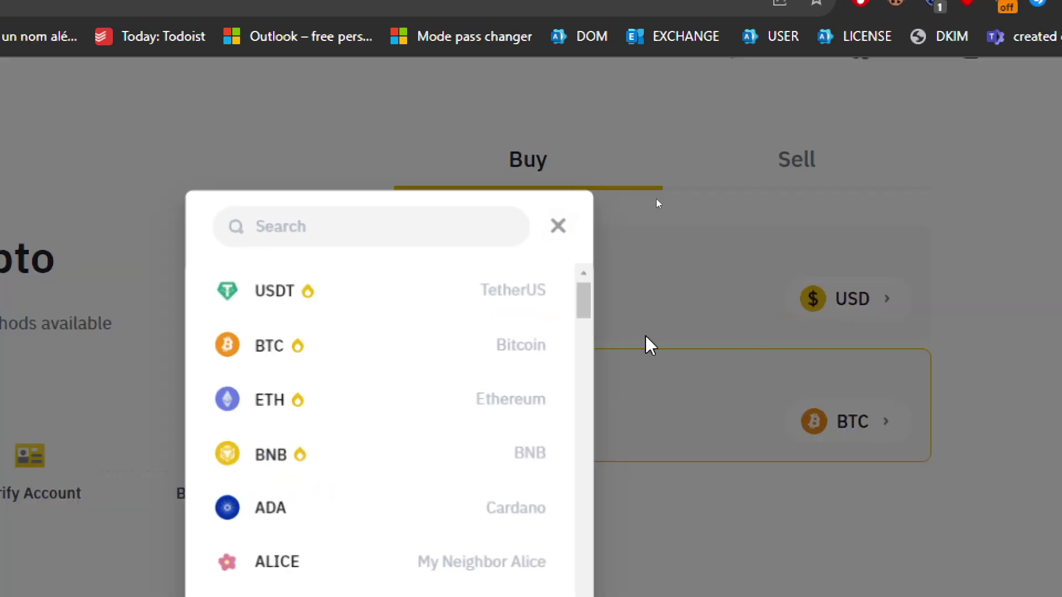
pyautogui.click(304, 220)
pyautogui.write('XRP')
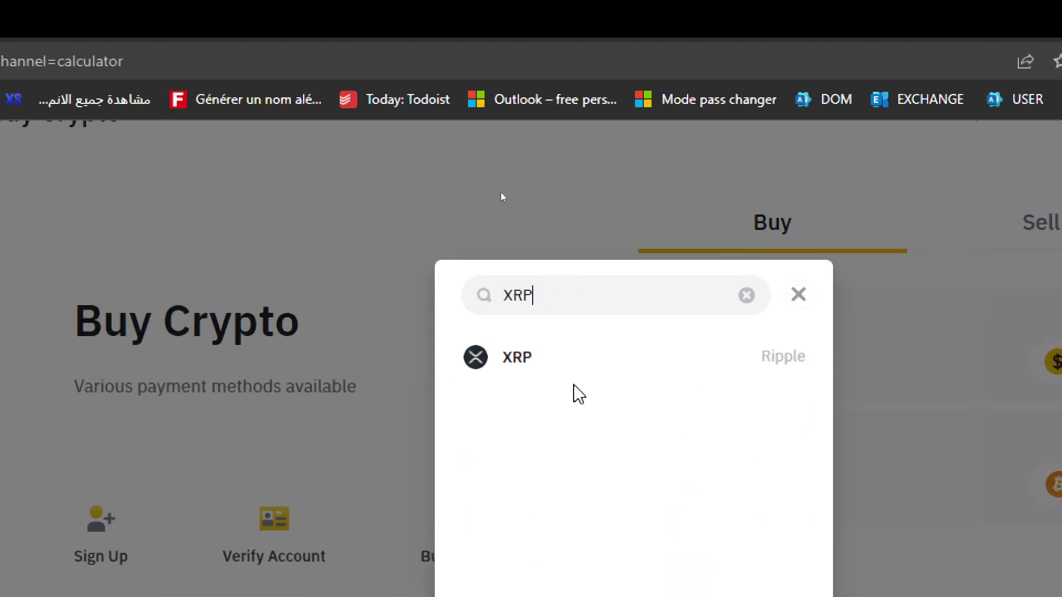
pyautogui.click(571, 380)
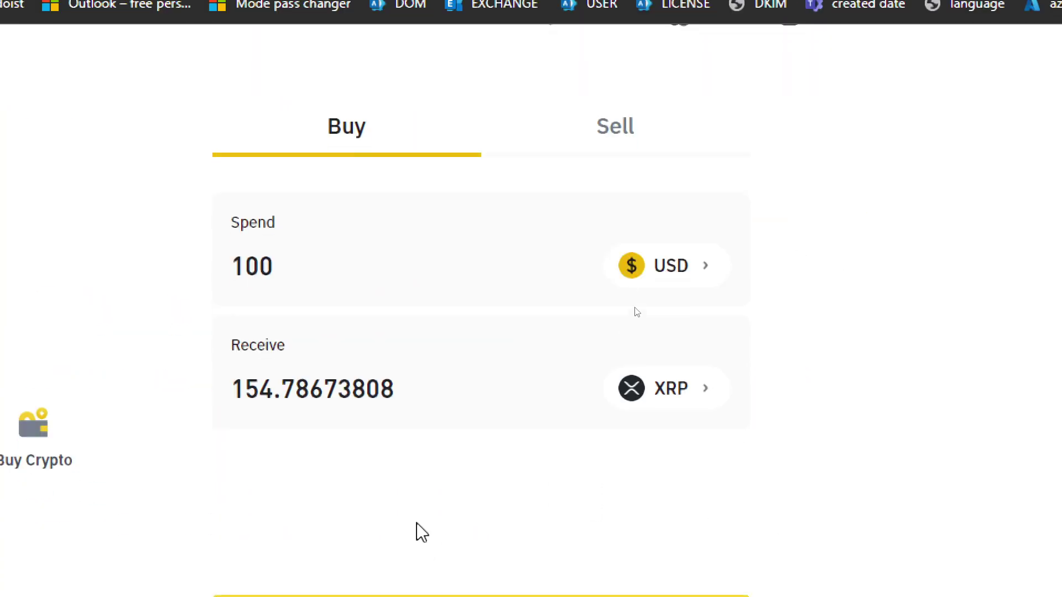
# Highlight the quoted 154.78673808 XRP receive amount.
pyautogui.click(431, 374)
pyautogui.moveTo(432, 375); pyautogui.dragTo(147, 398)
pyautogui.click(251, 410)
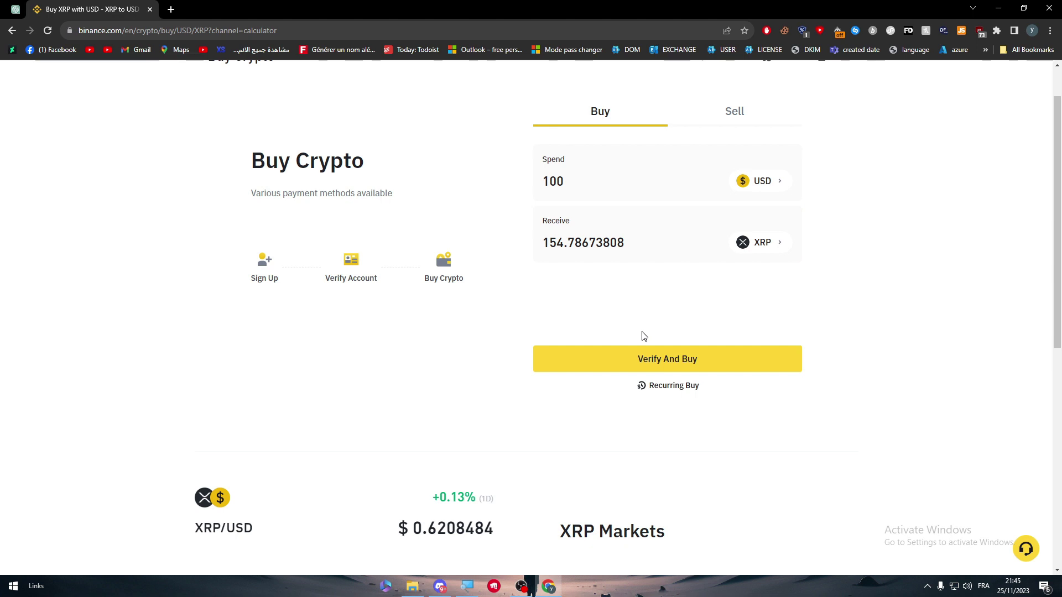
pyautogui.scroll(1, 646, 335)
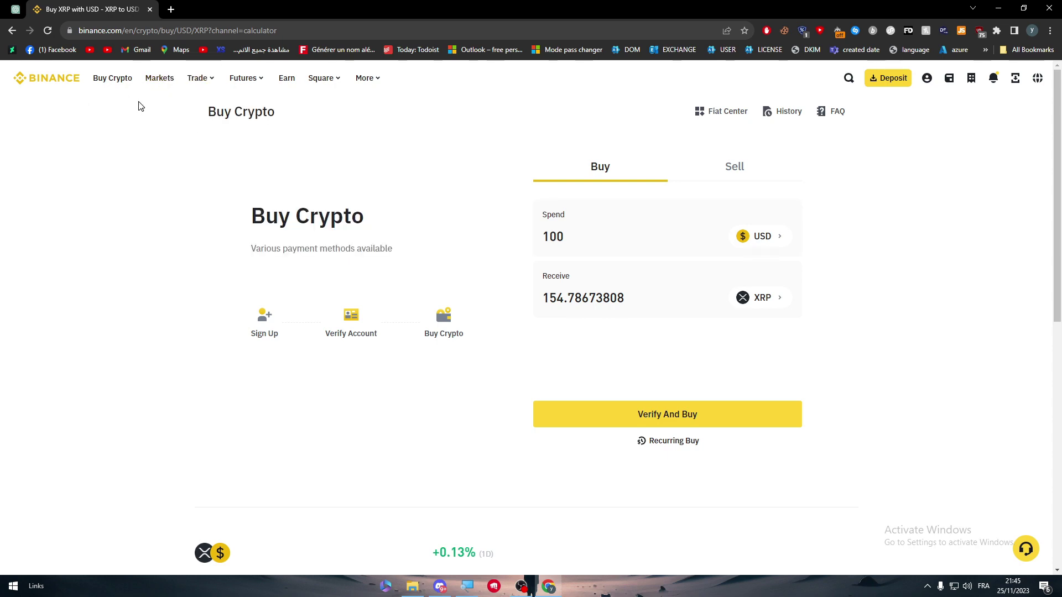
# Open Trade > P2P and filter the USDT buy offers to 100 USD.
pyautogui.moveTo(205, 85)
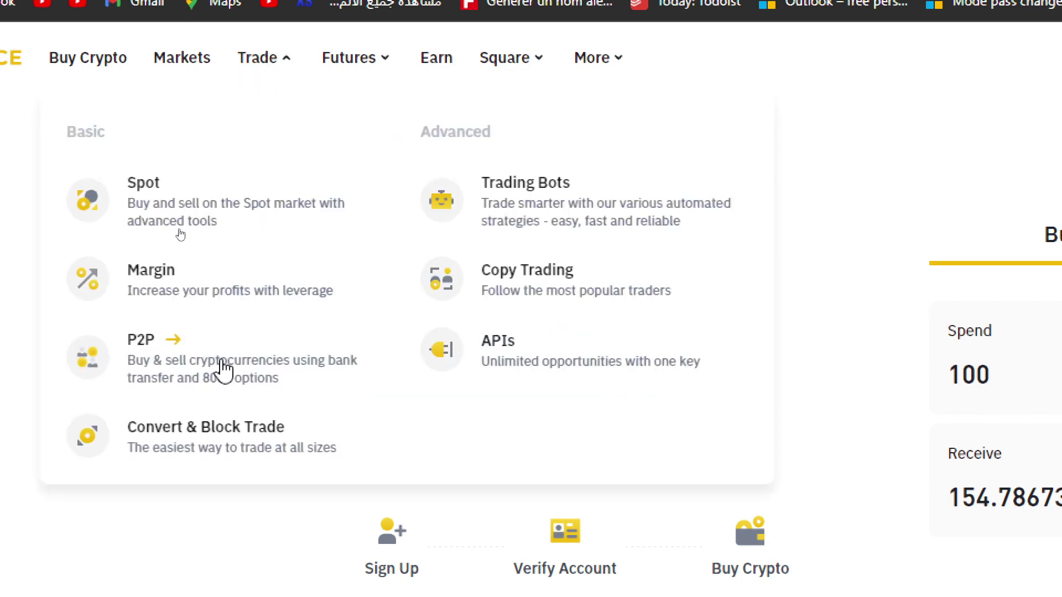
pyautogui.click(224, 370)
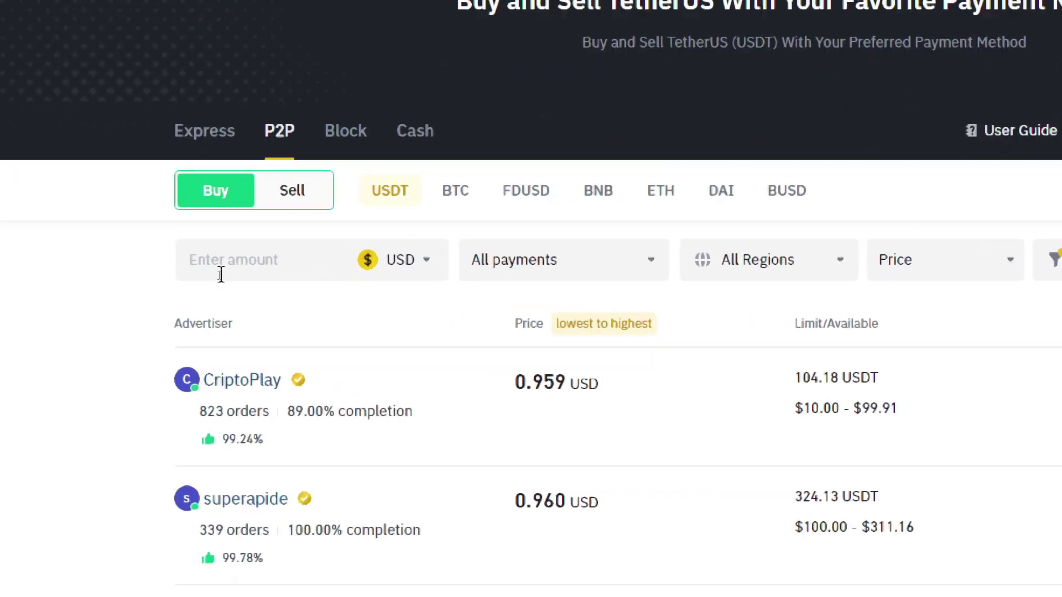
pyautogui.click(219, 275)
pyautogui.write('100')
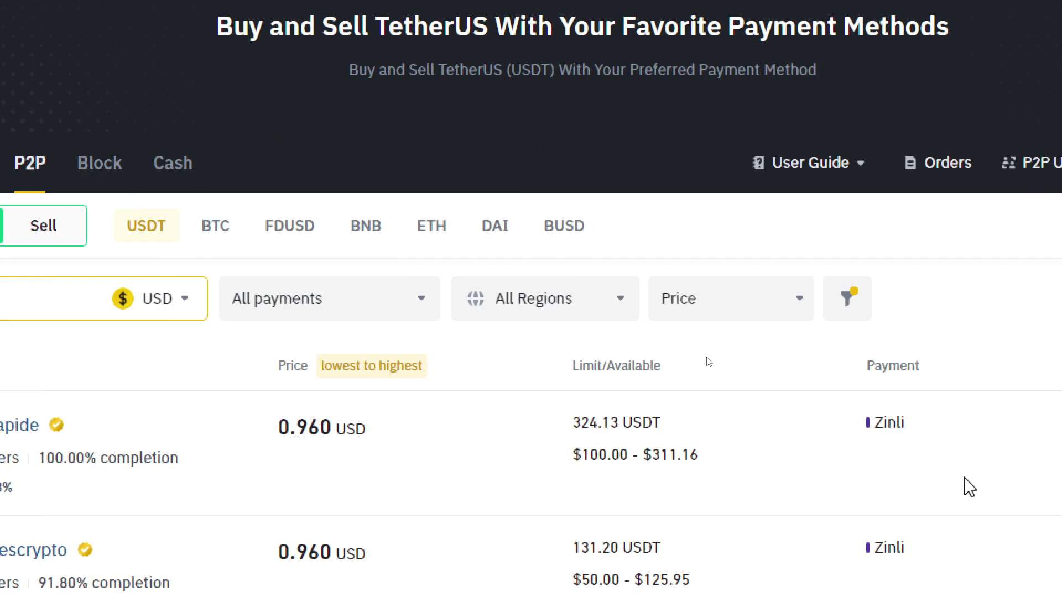
pyautogui.click(157, 312)
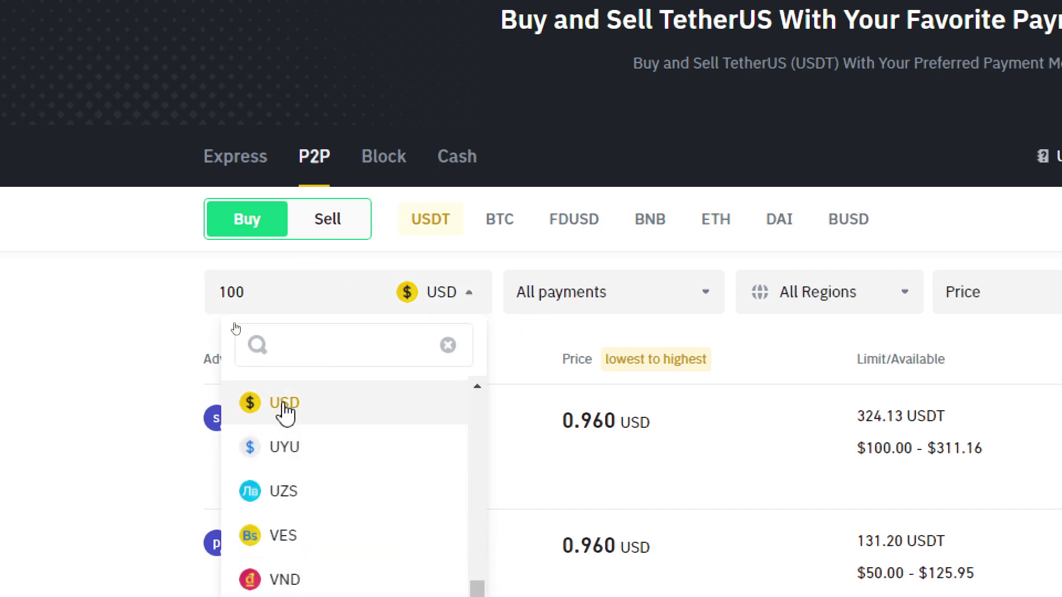
pyautogui.click(343, 403)
pyautogui.click(215, 290)
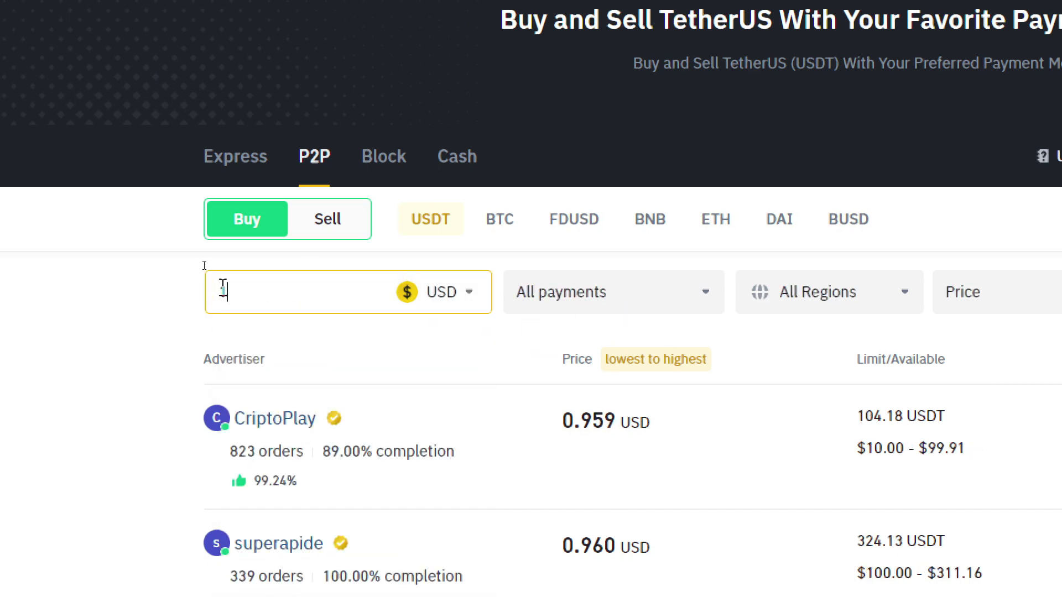
pyautogui.write('100')
pyautogui.click(72, 316)
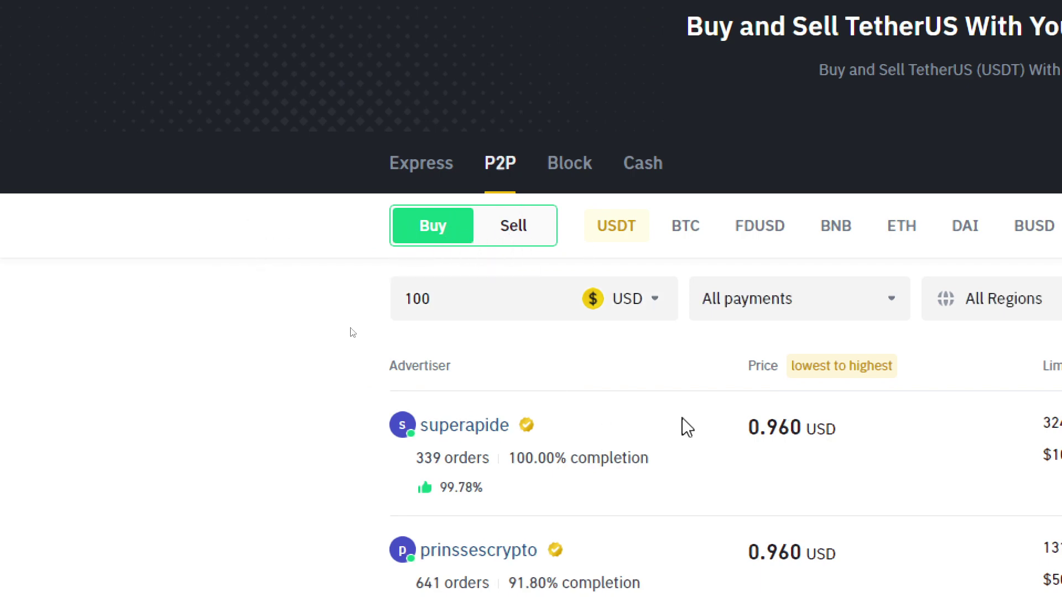
# Browse the P2P payment methods list.
pyautogui.click(801, 310)
pyautogui.scroll(-2, 812, 507)
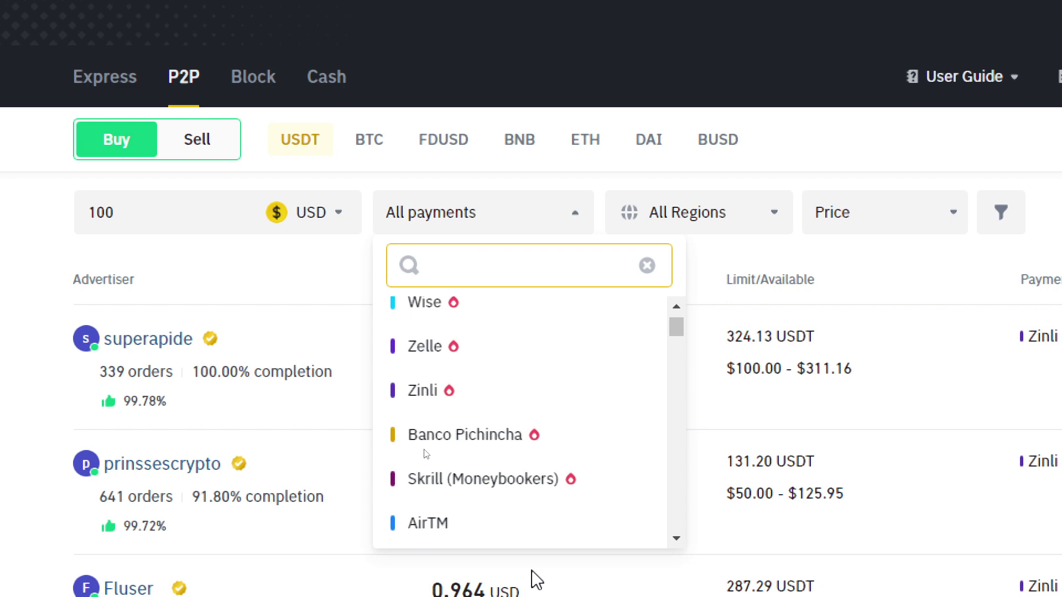
pyautogui.scroll(-8, 517, 442)
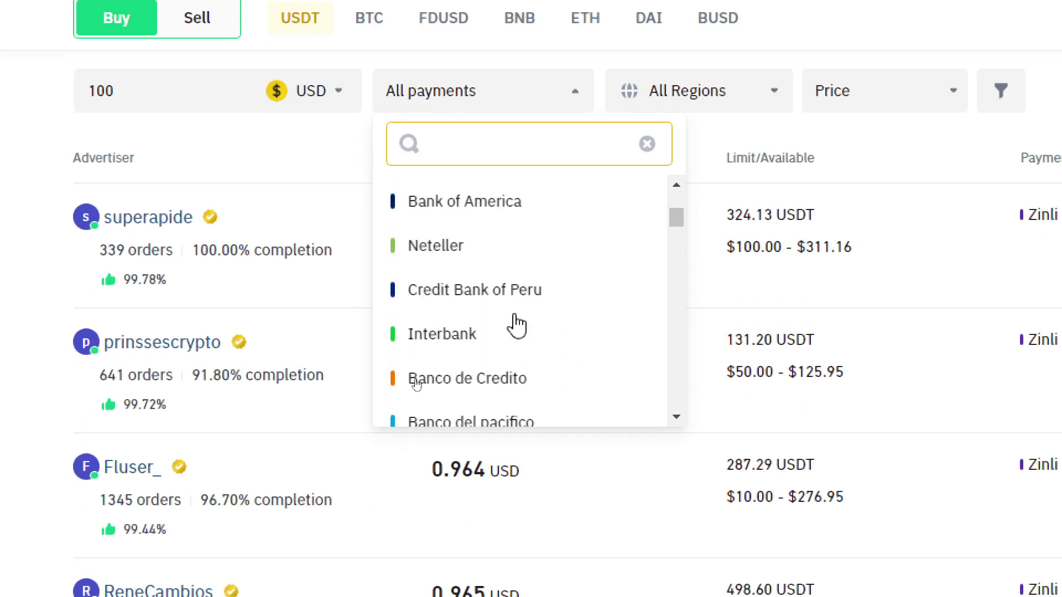
pyautogui.scroll(5, 522, 334)
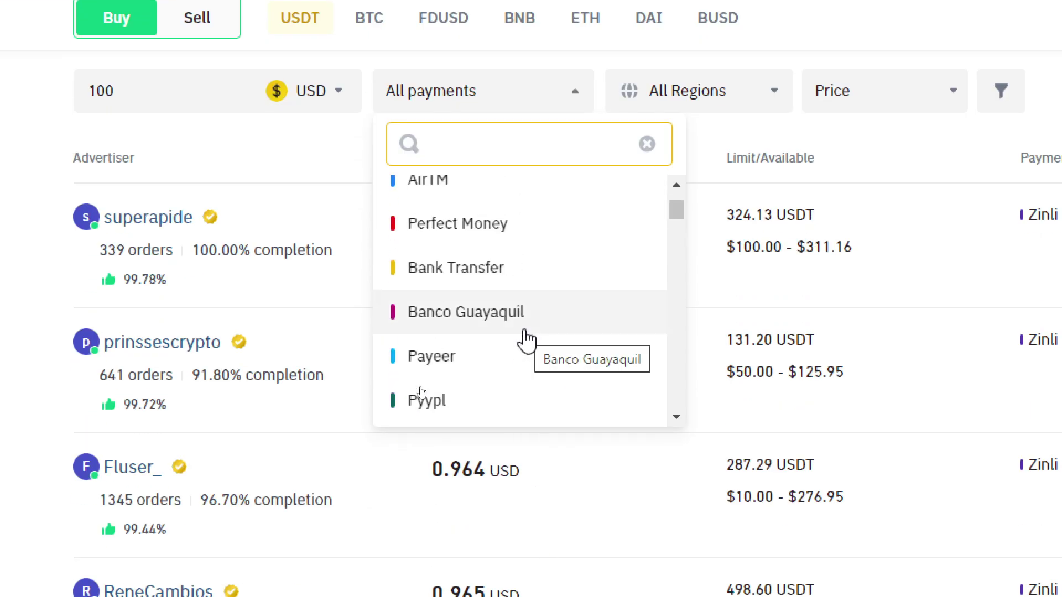
pyautogui.scroll(-10, 526, 340)
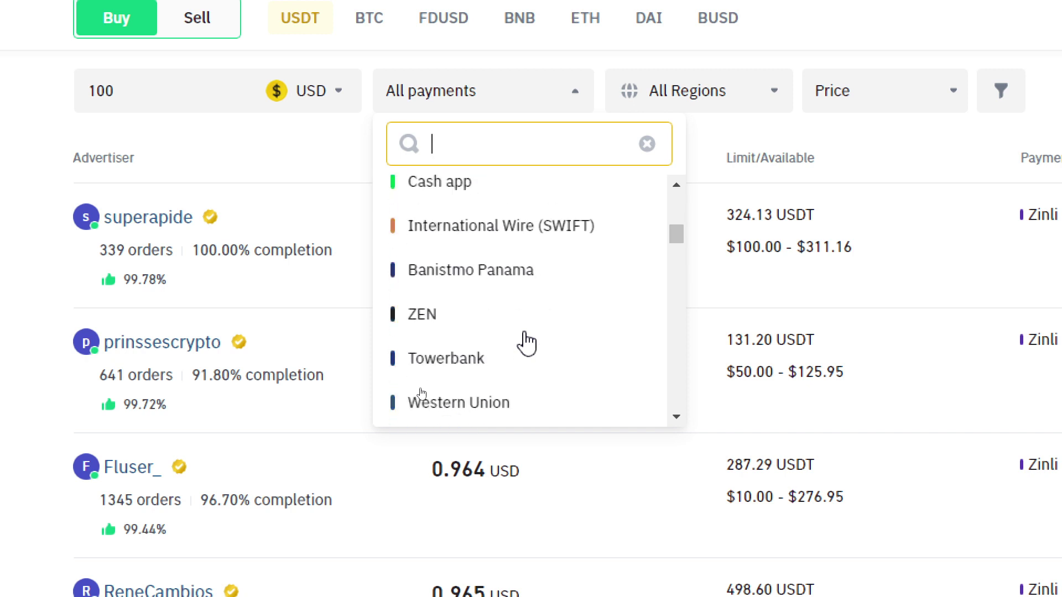
pyautogui.scroll(-8, 528, 344)
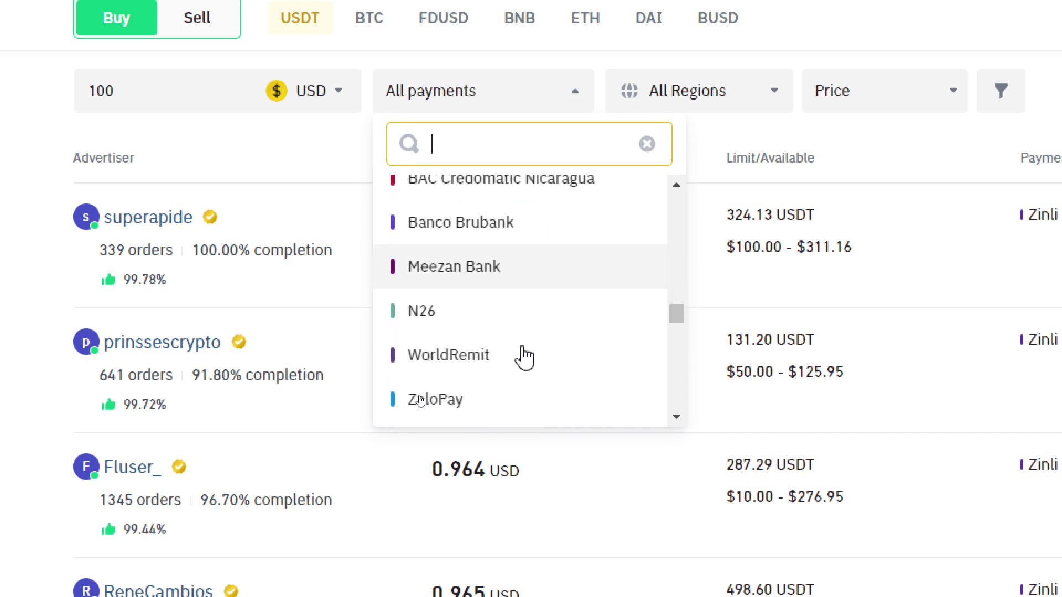
pyautogui.scroll(-15, 523, 357)
# Search 'py' in the payment methods and filter the offers to Pyypl.
pyautogui.write('p')
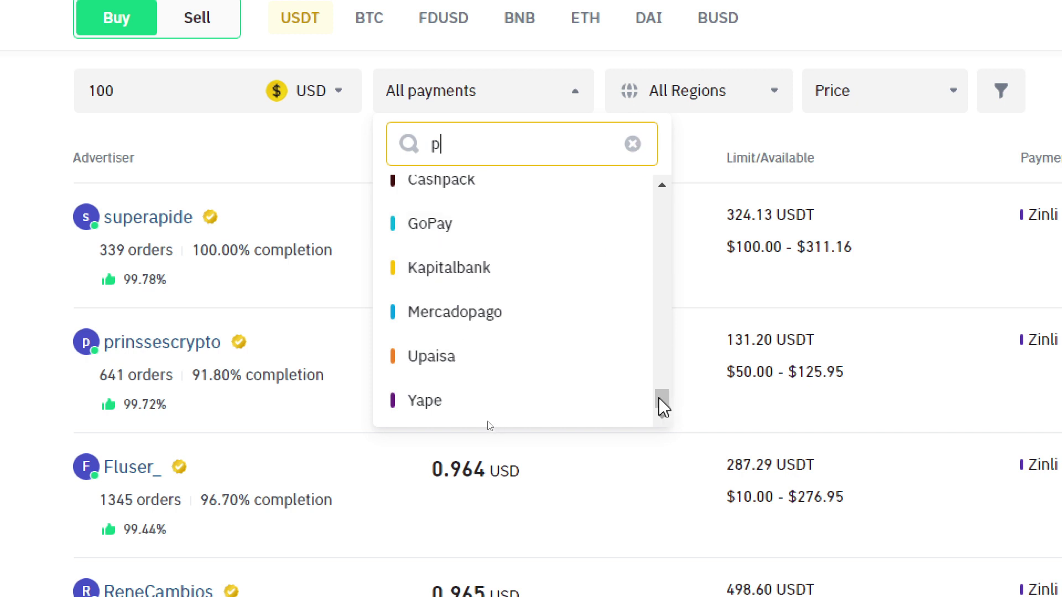
pyautogui.moveTo(662, 407); pyautogui.dragTo(659, 142)
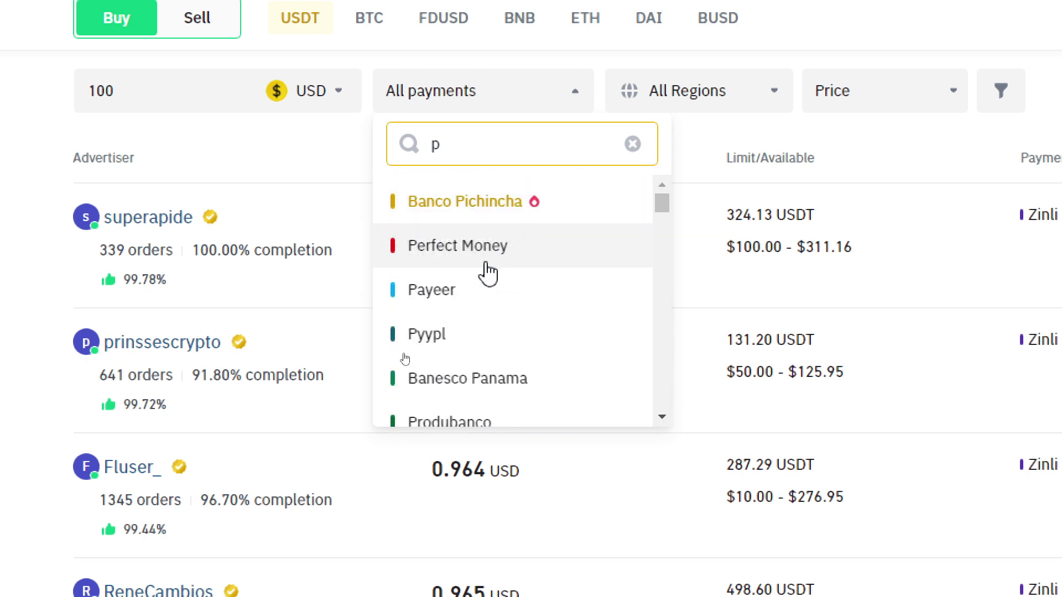
pyautogui.write('ayp')
pyautogui.press('BackSpace')
pyautogui.write('p')
pyautogui.press('BackSpace')
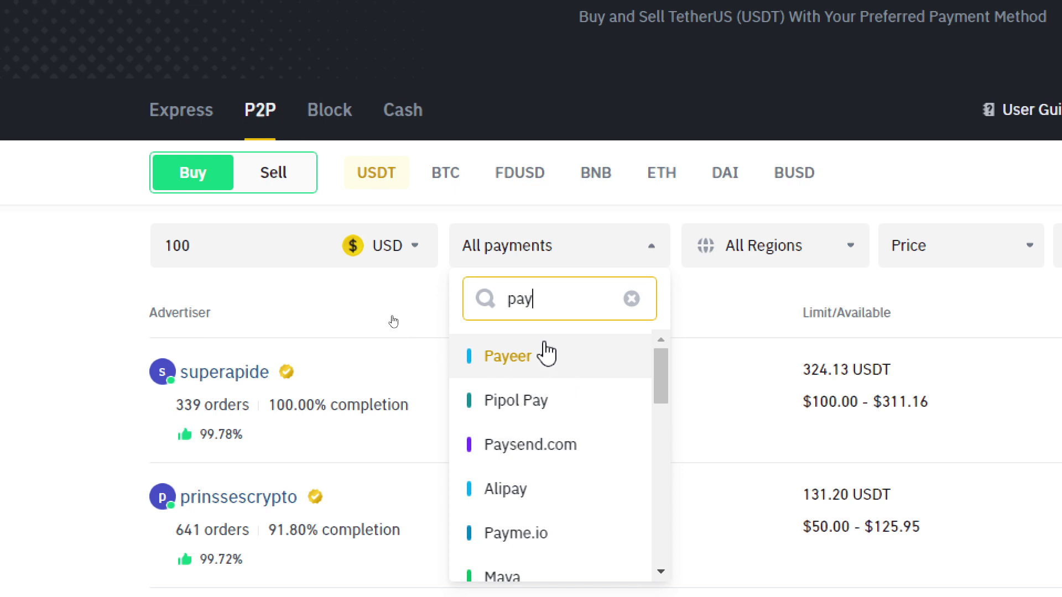
pyautogui.scroll(-5, 538, 396)
pyautogui.scroll(5, 539, 404)
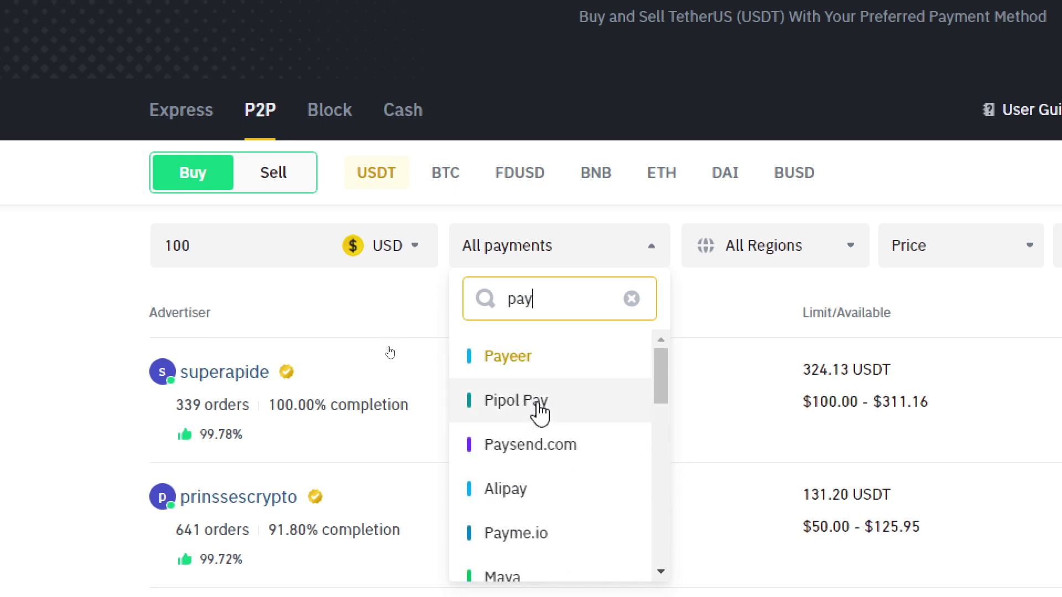
pyautogui.press('BackSpace')
pyautogui.press('BackSpace')
pyautogui.write('y')
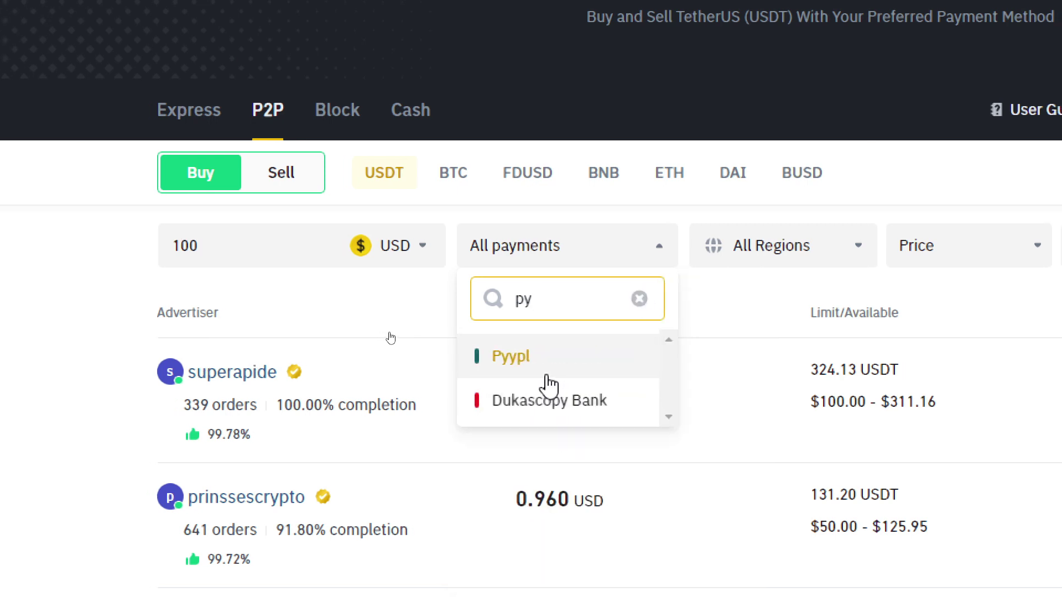
pyautogui.click(548, 377)
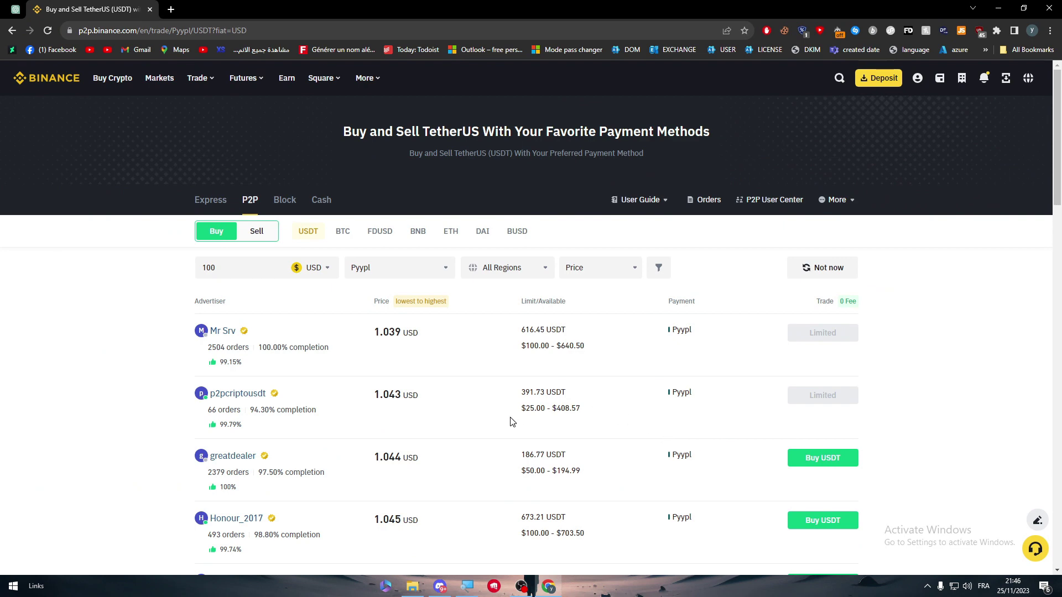
pyautogui.scroll(-3, 148, 291)
pyautogui.doubleClick(385, 295)
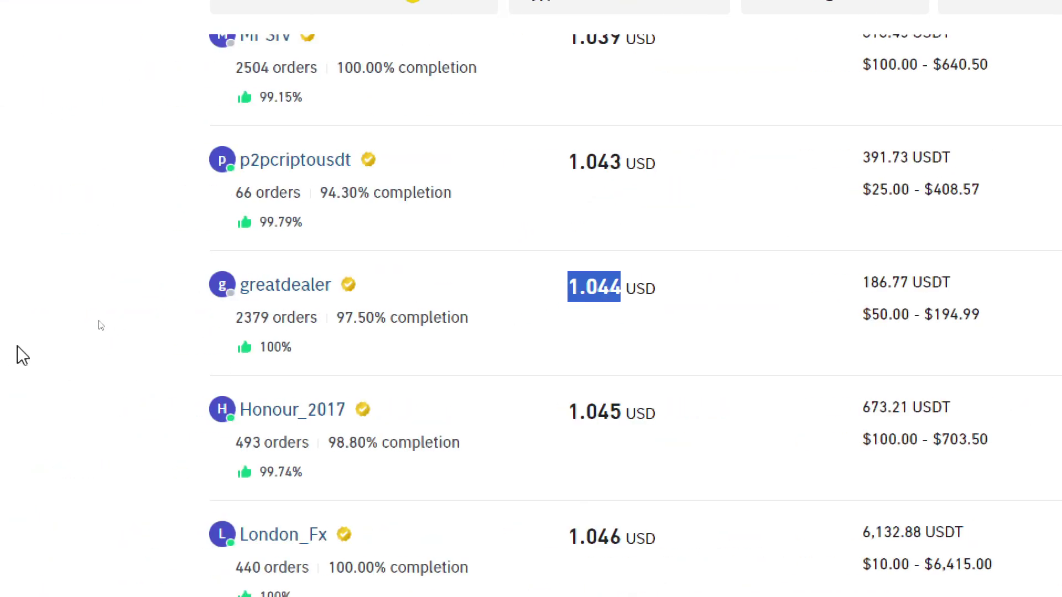
pyautogui.click(324, 318)
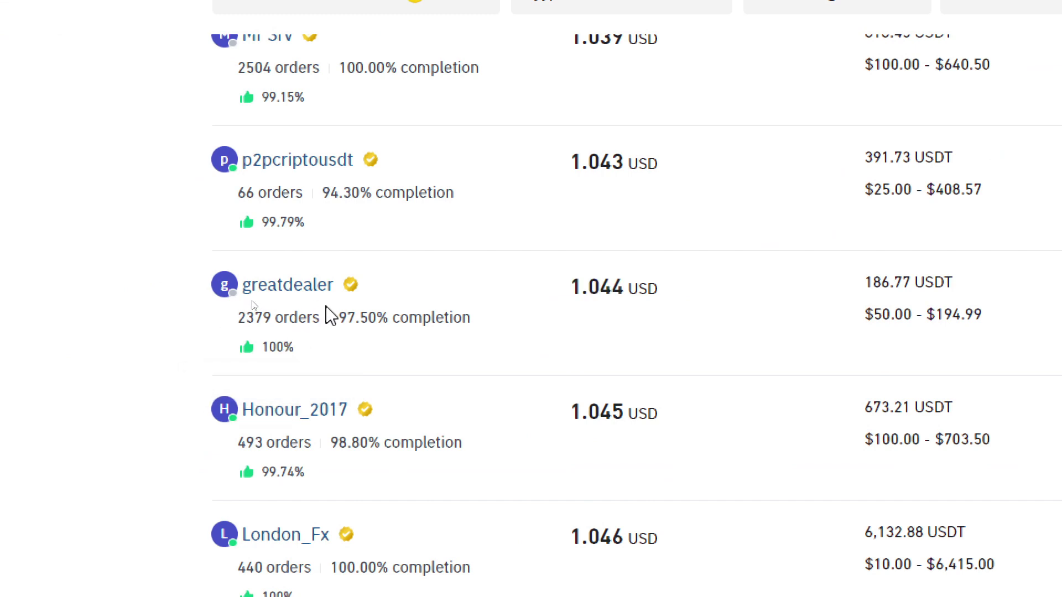
pyautogui.moveTo(377, 326); pyautogui.dragTo(526, 315)
pyautogui.click(526, 315)
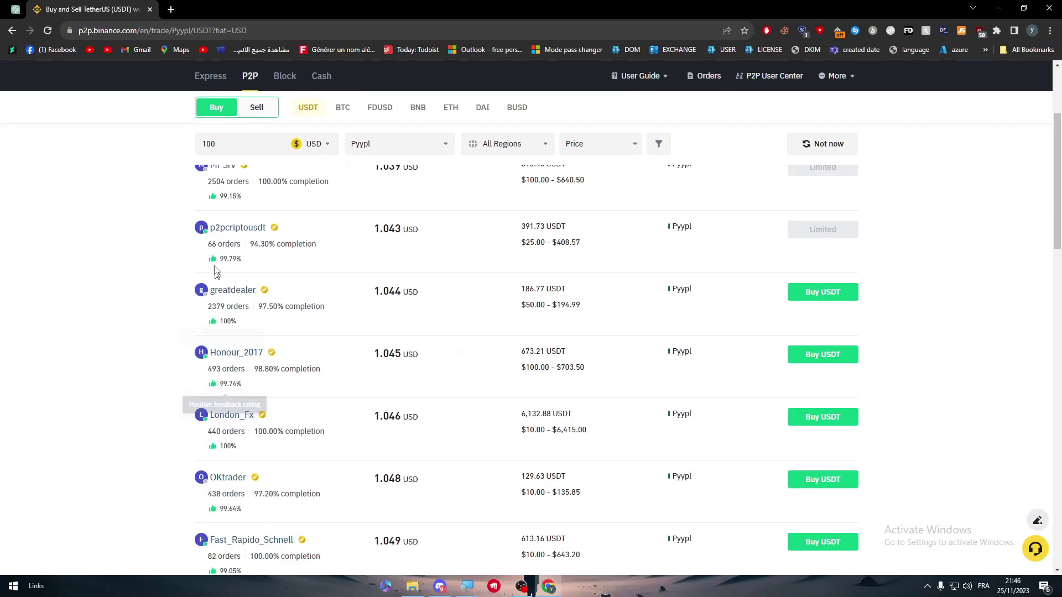
pyautogui.scroll(3, 531, 332)
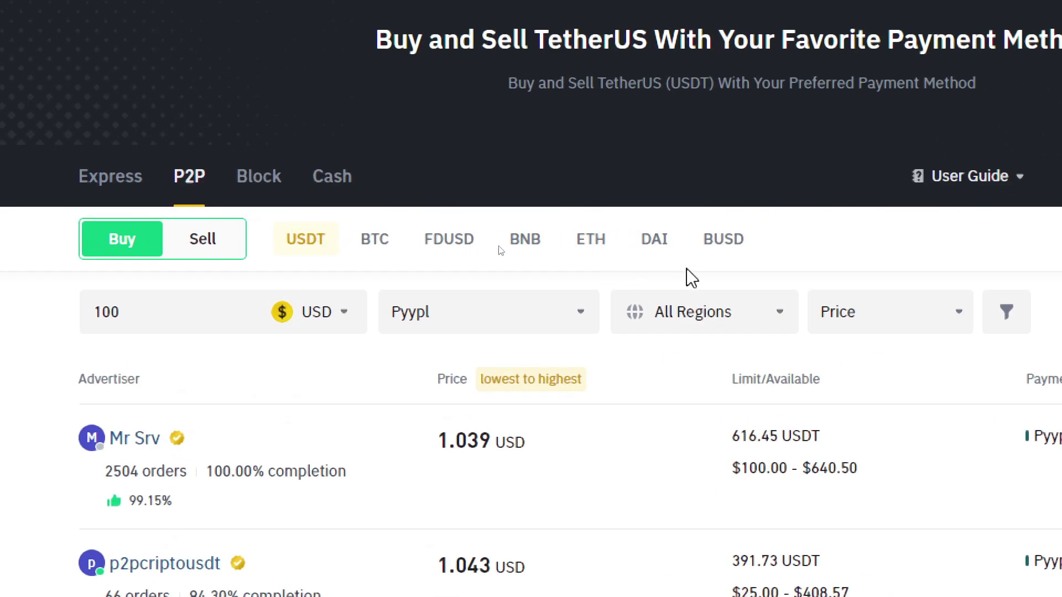
pyautogui.scroll(-2, 667, 466)
pyautogui.scroll(-7, 666, 467)
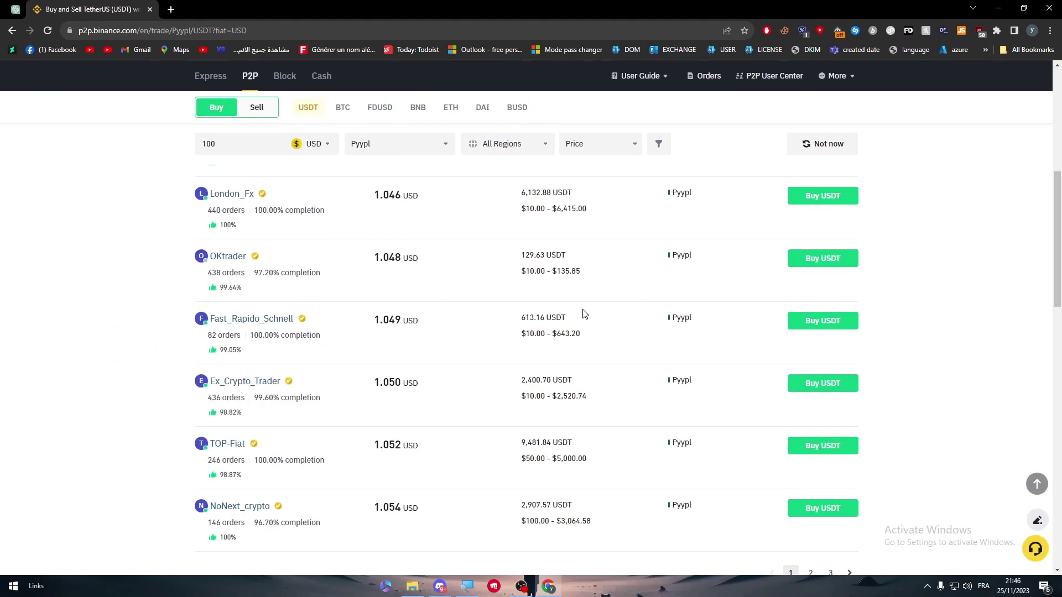
pyautogui.scroll(5, 759, 350)
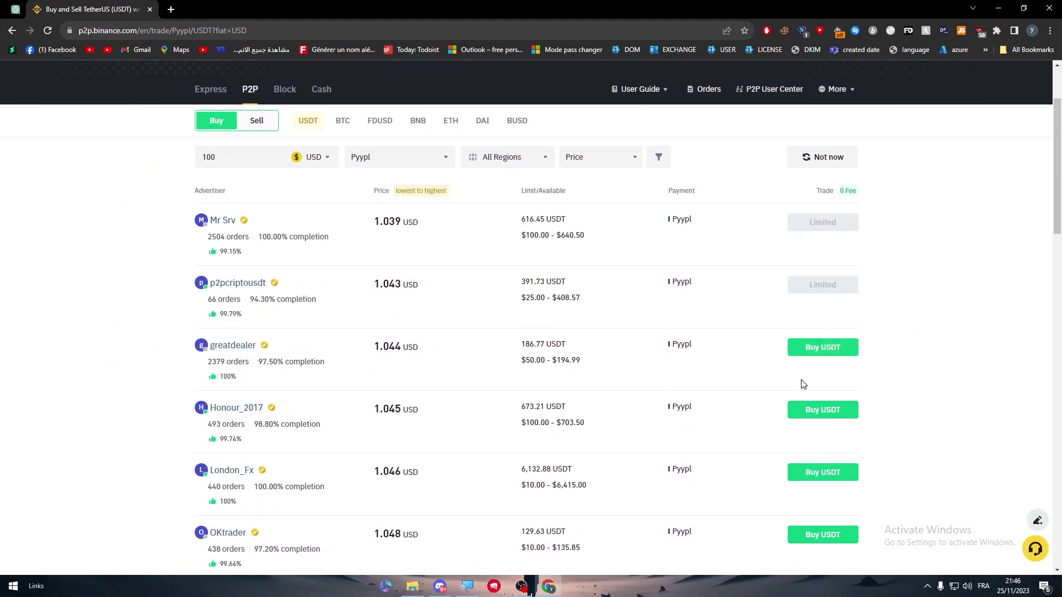
pyautogui.click(822, 409)
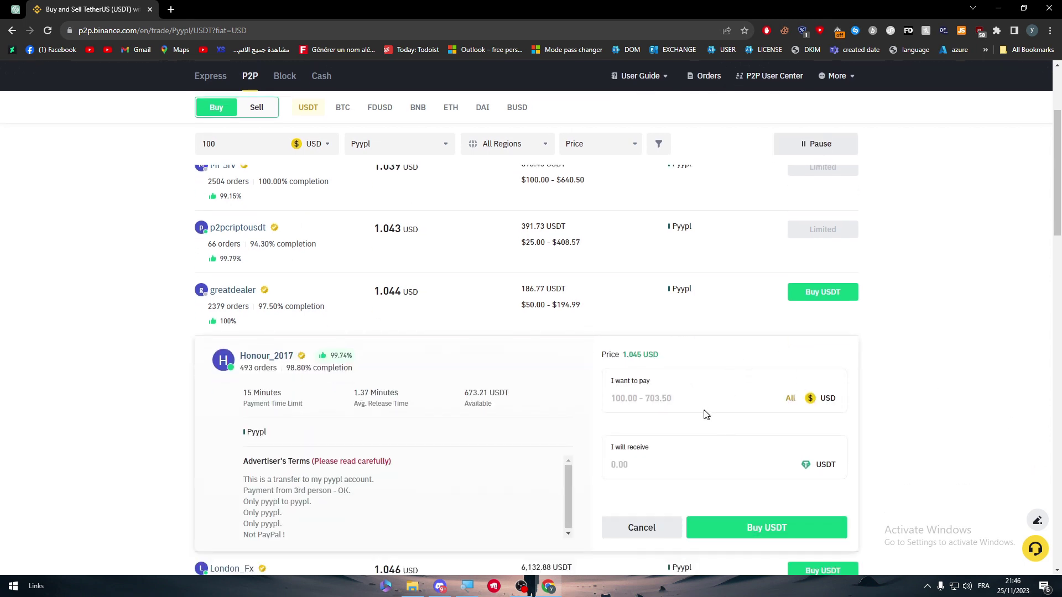
pyautogui.write('100')
pyautogui.moveTo(672, 462); pyautogui.dragTo(575, 466)
pyautogui.moveTo(292, 490); pyautogui.dragTo(285, 490)
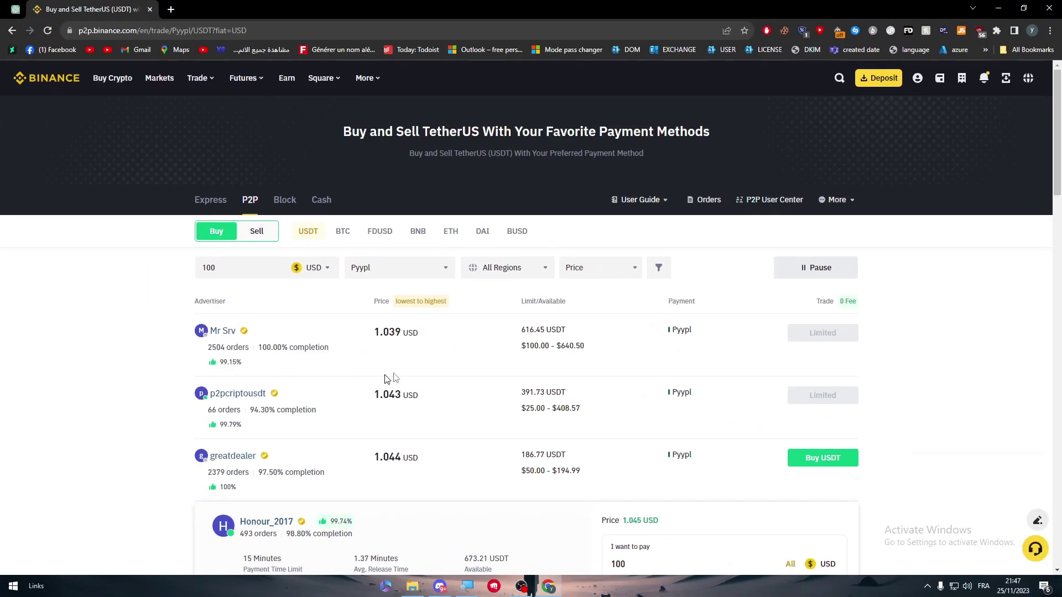
pyautogui.scroll(-8, 387, 379)
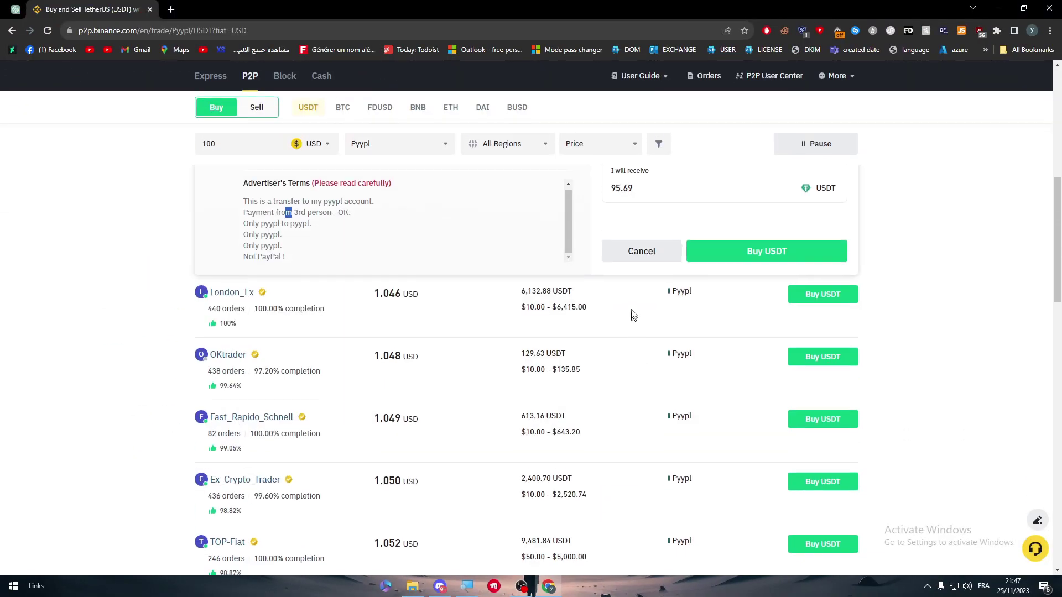
pyautogui.click(640, 252)
pyautogui.scroll(3, 668, 296)
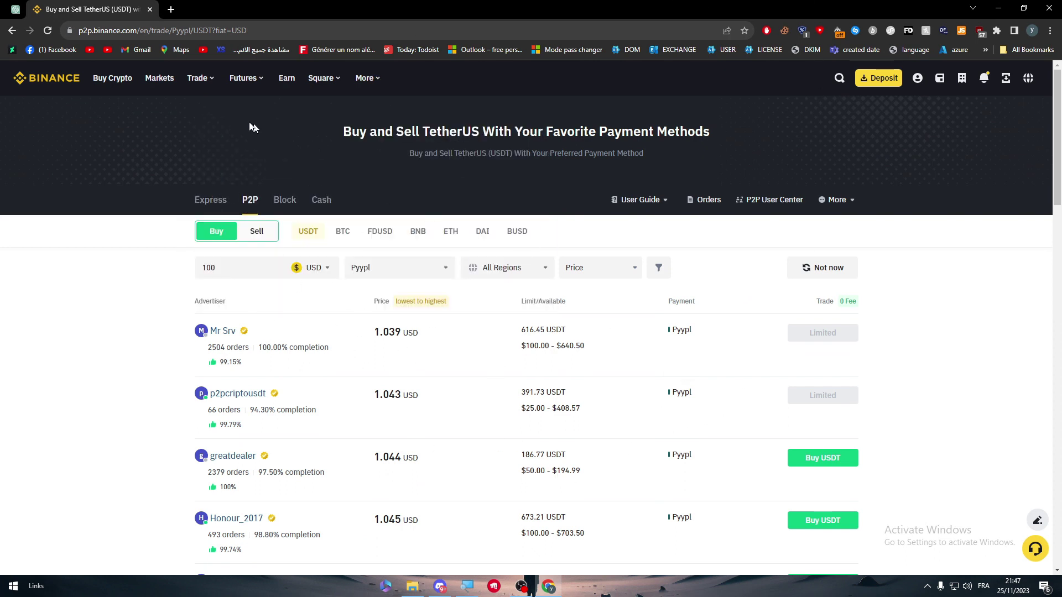
# Go to Markets and select the XRP row to open XRP/USDT trading.
pyautogui.click(160, 78)
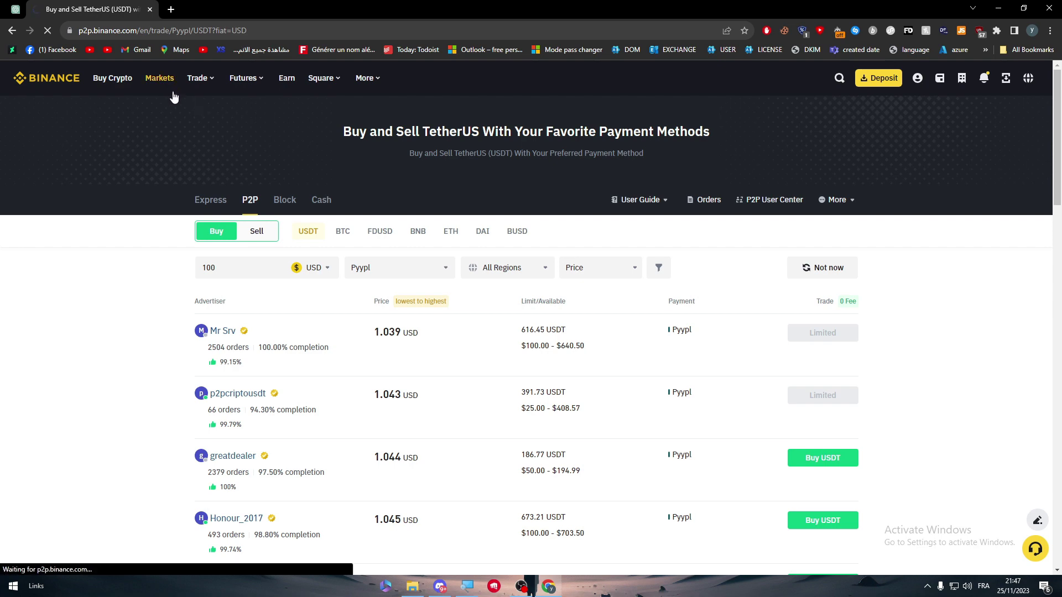
pyautogui.scroll(-2, 266, 387)
pyautogui.scroll(-4, 273, 360)
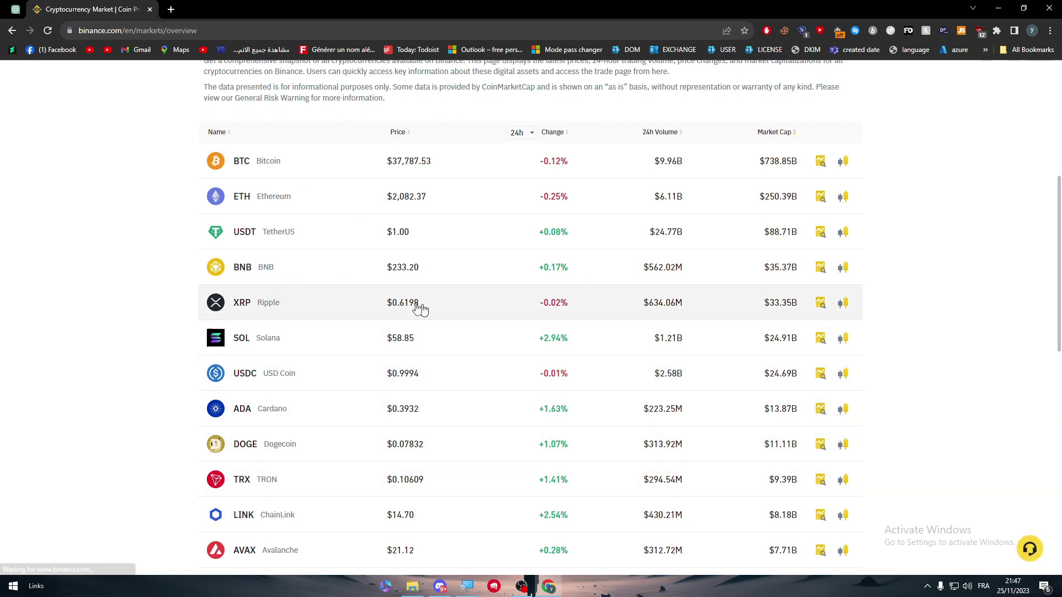
pyautogui.click(402, 305)
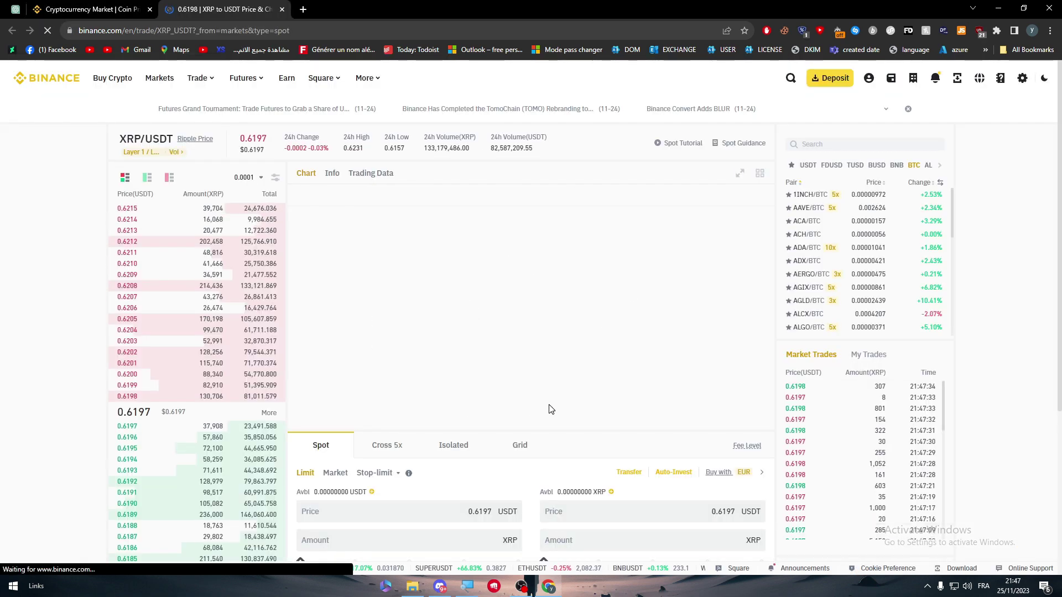
# Check the 0.6197 USDT limit price and try Buy XRP, dismissing the reward popup.
pyautogui.scroll(-4, 550, 409)
pyautogui.click(369, 297)
pyautogui.doubleClick(369, 298)
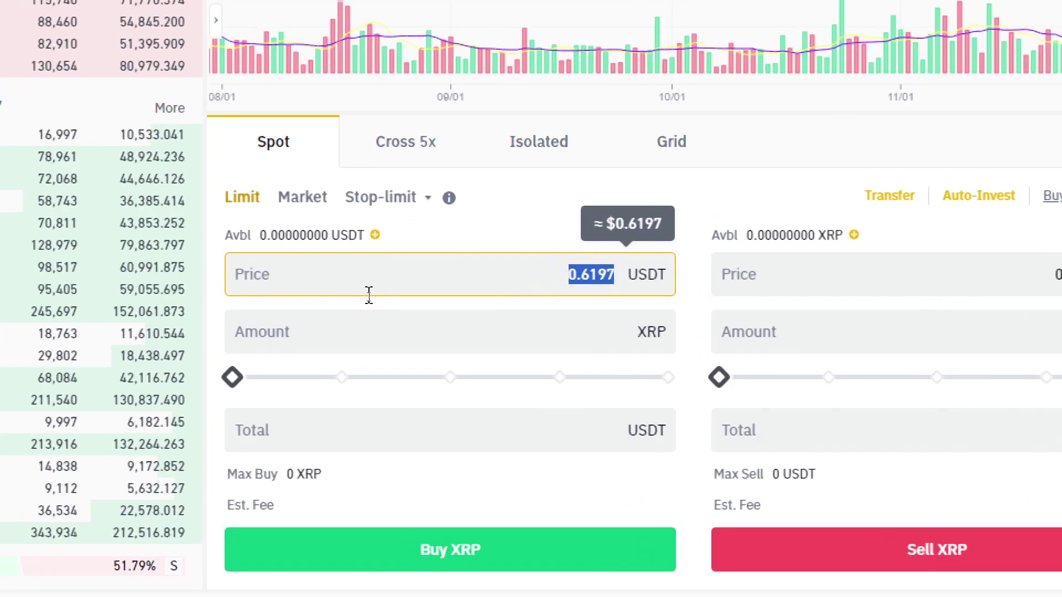
pyautogui.click(490, 192)
pyautogui.click(433, 570)
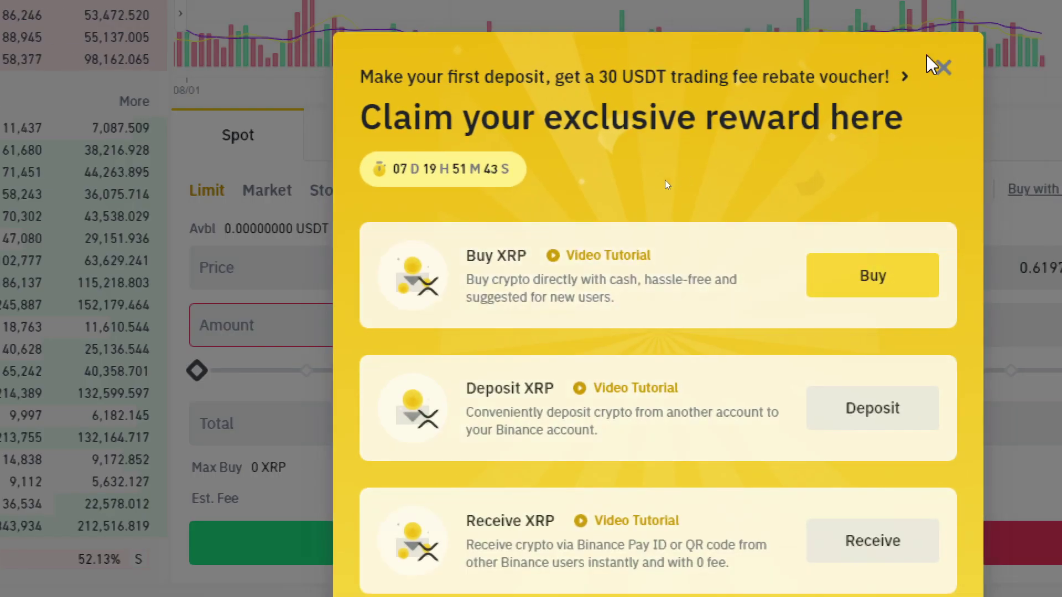
pyautogui.click(943, 67)
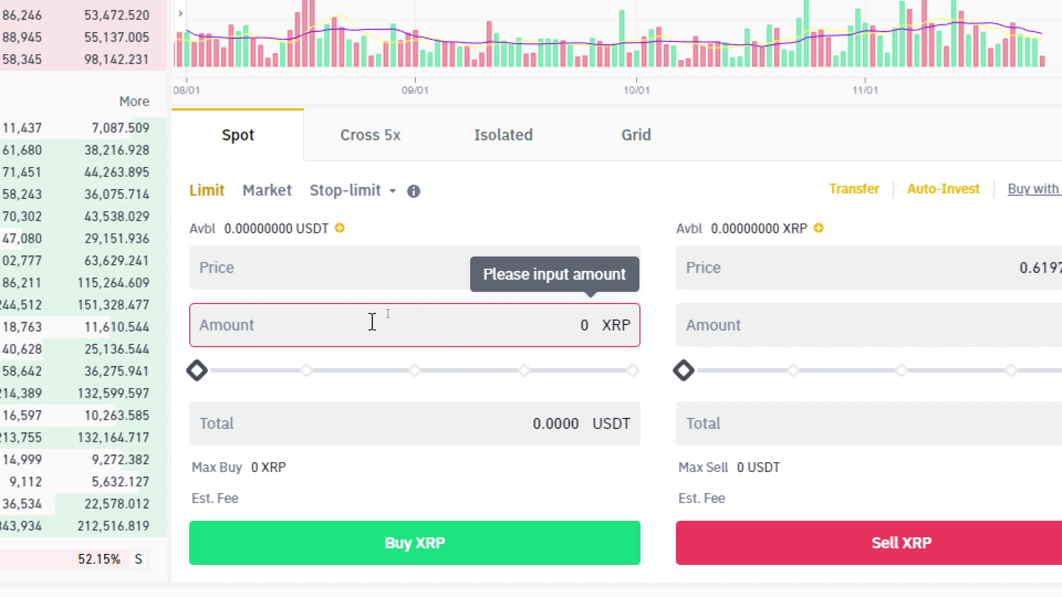
# Enter 1 XRP as the amount and submit the buy, closing the reward prompt.
pyautogui.press('BackSpace')
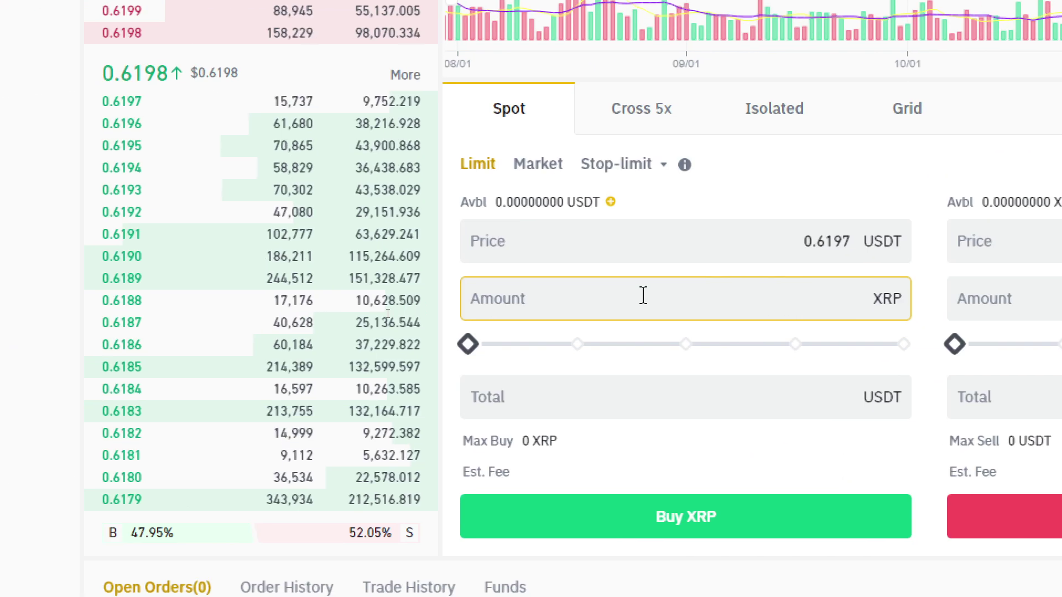
pyautogui.write('1')
pyautogui.click(674, 522)
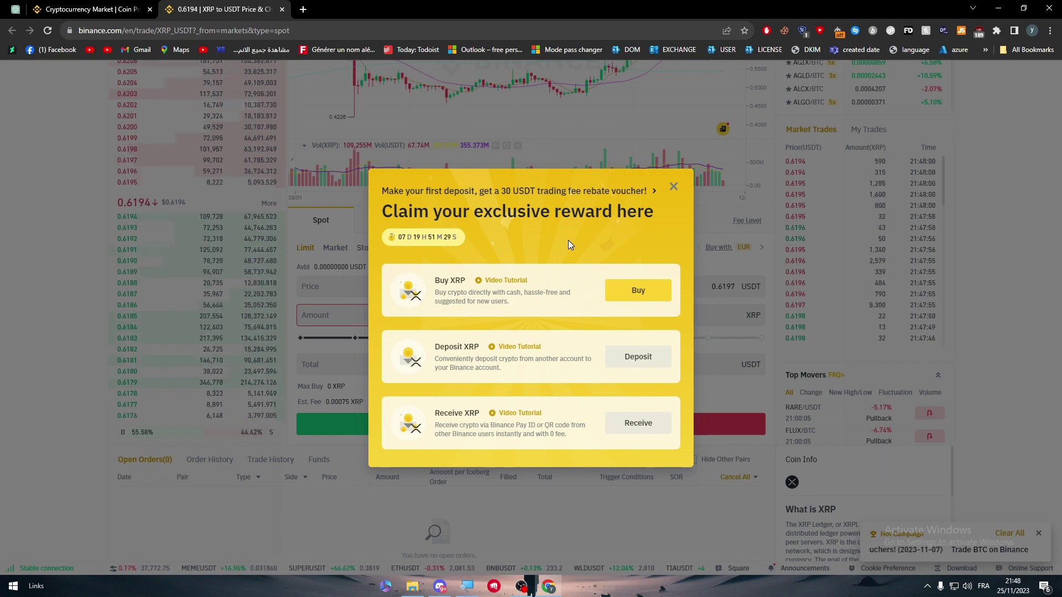
pyautogui.click(674, 187)
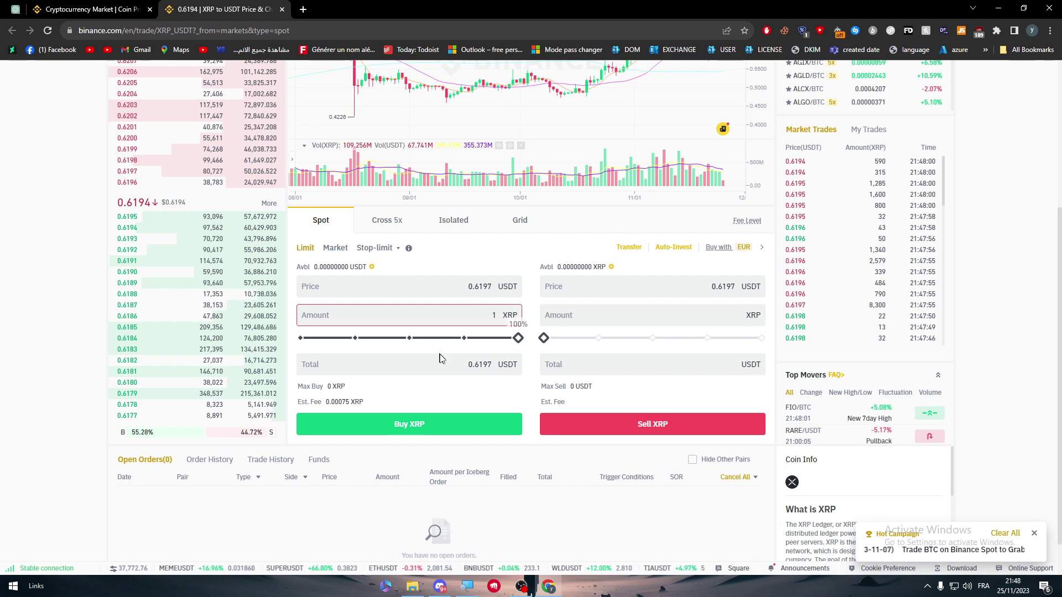
pyautogui.scroll(4, 426, 497)
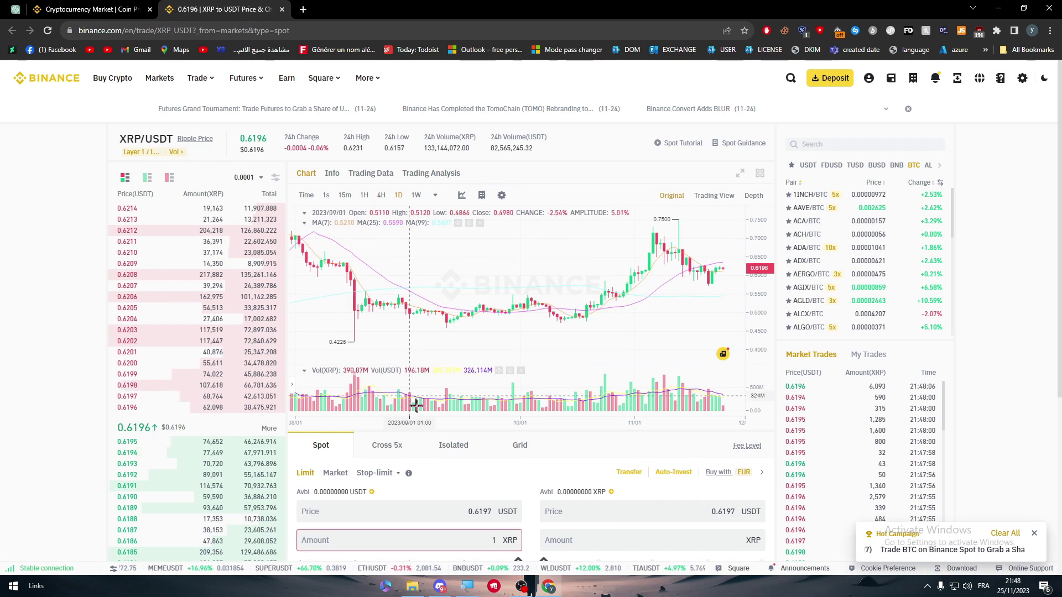
# Open the wallet overview and cancel an internal transfer without moving funds.
pyautogui.moveTo(866, 79)
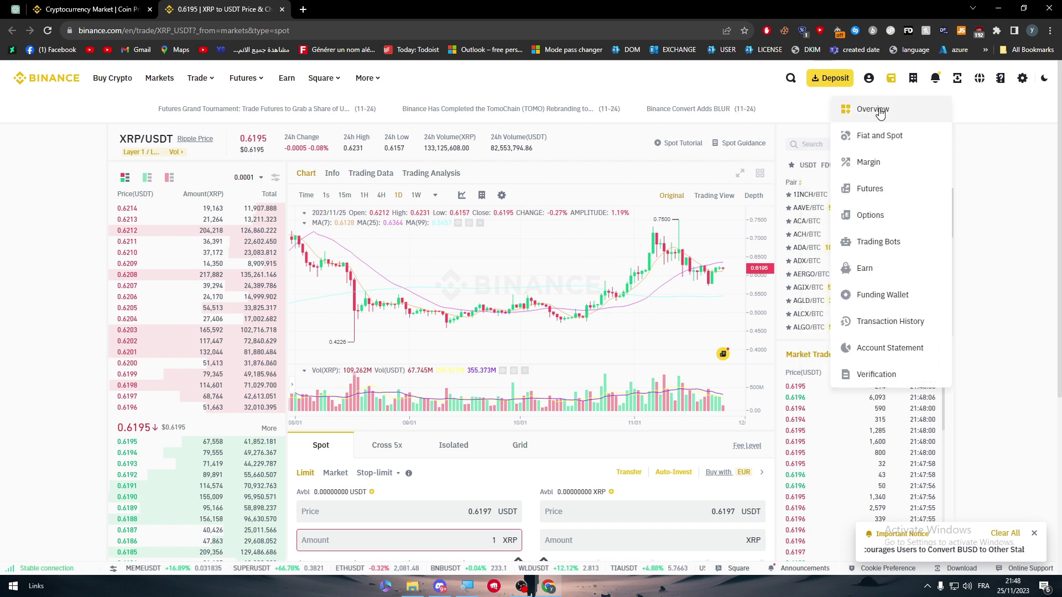
pyautogui.click(879, 121)
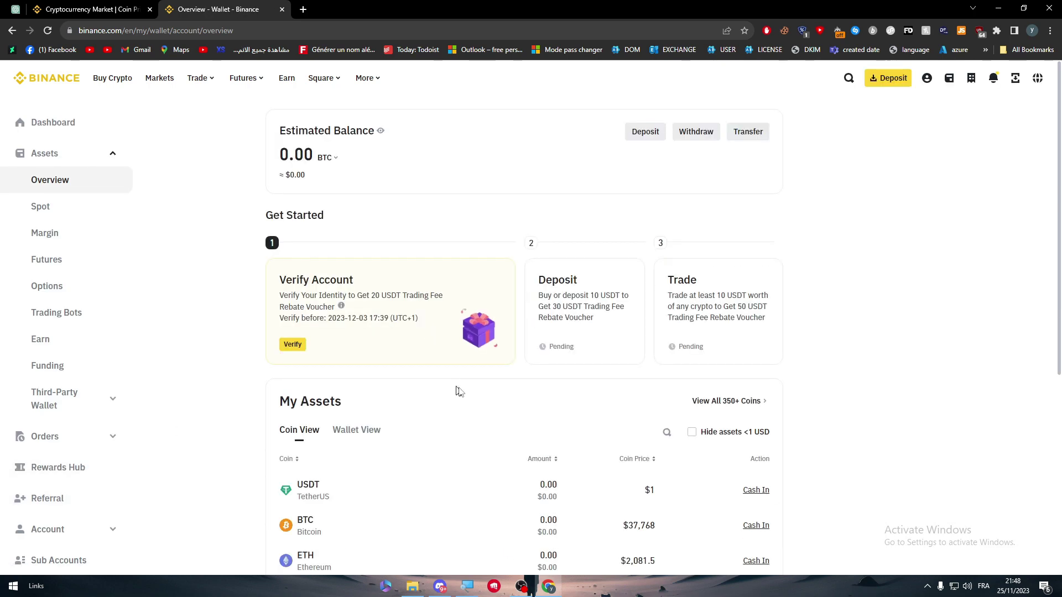
pyautogui.scroll(-1, 321, 412)
pyautogui.scroll(1, 326, 416)
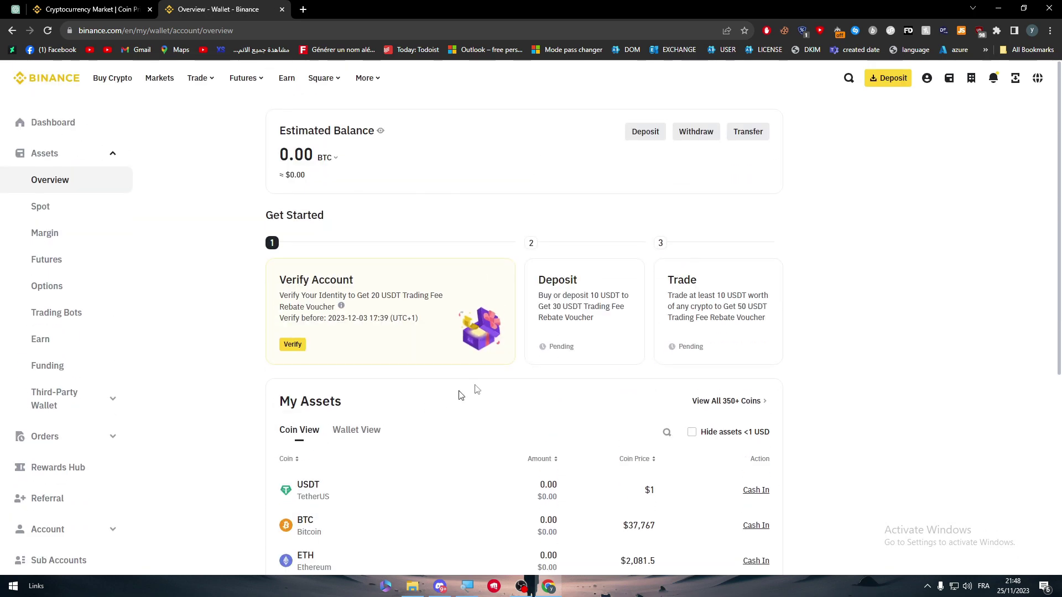
pyautogui.click(744, 133)
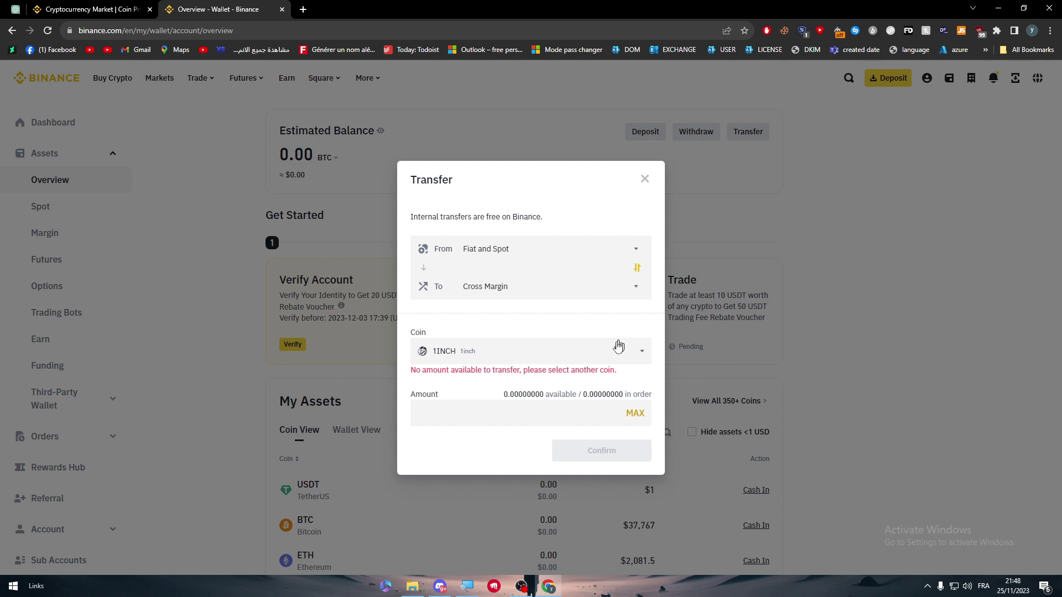
pyautogui.click(644, 179)
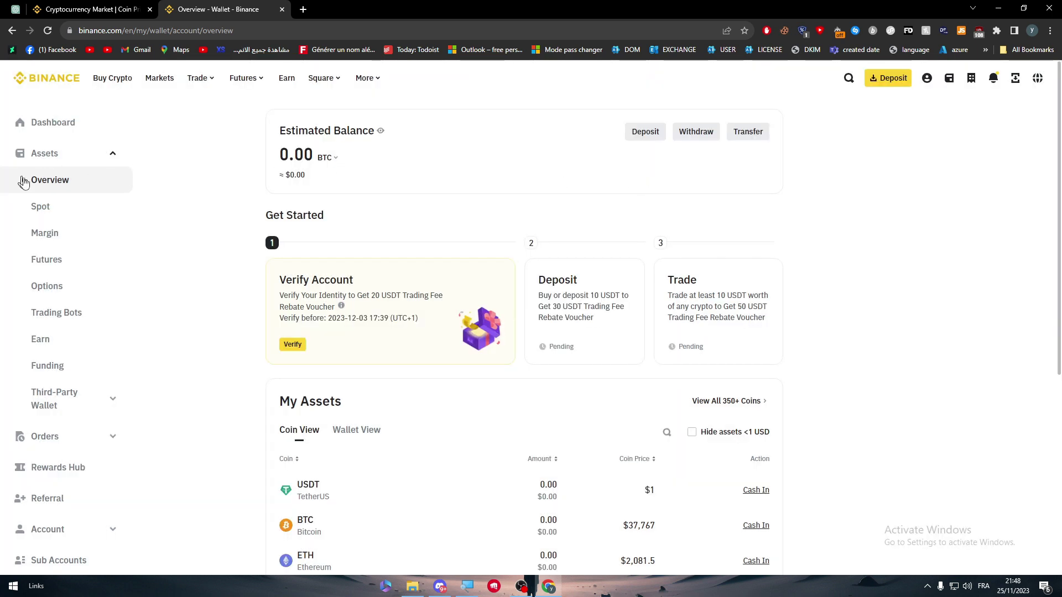
# Open the Spot wallet and search USDT to show only the TetherUS row.
pyautogui.click(64, 213)
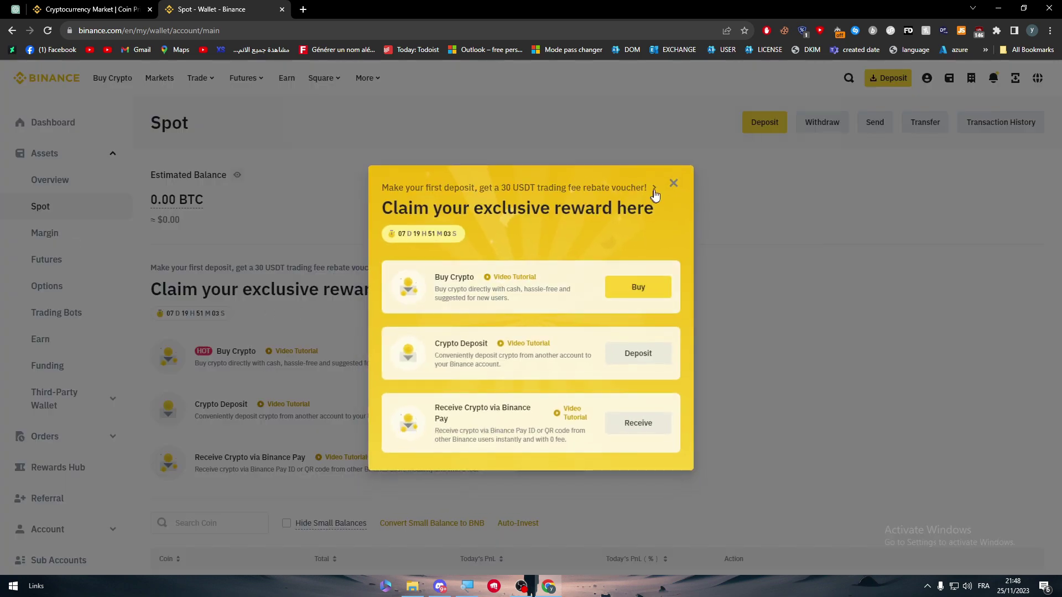
pyautogui.click(673, 186)
pyautogui.scroll(-9, 541, 238)
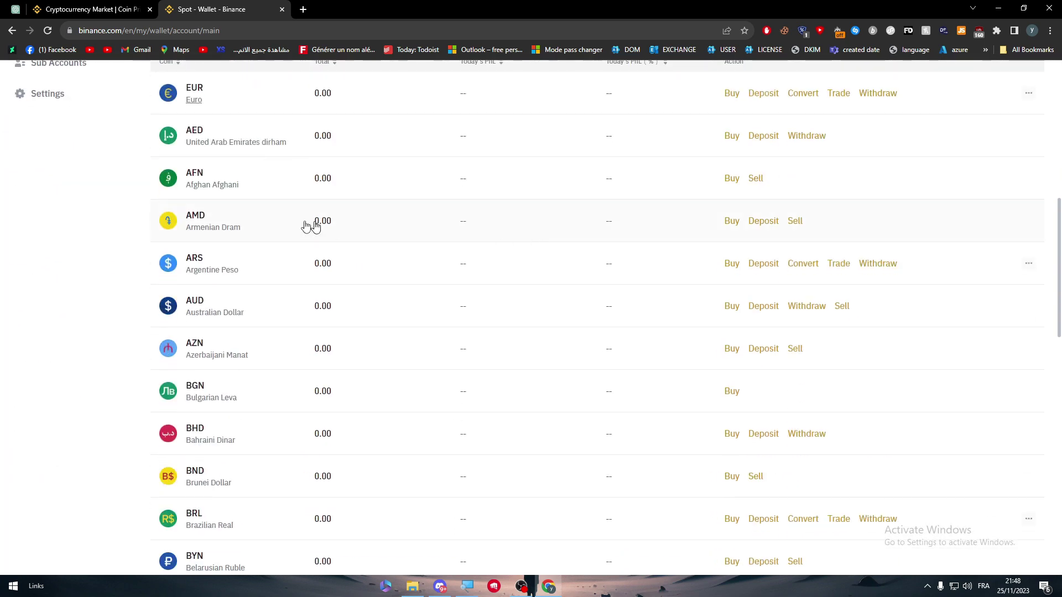
pyautogui.scroll(-6, 208, 206)
pyautogui.scroll(11, 291, 289)
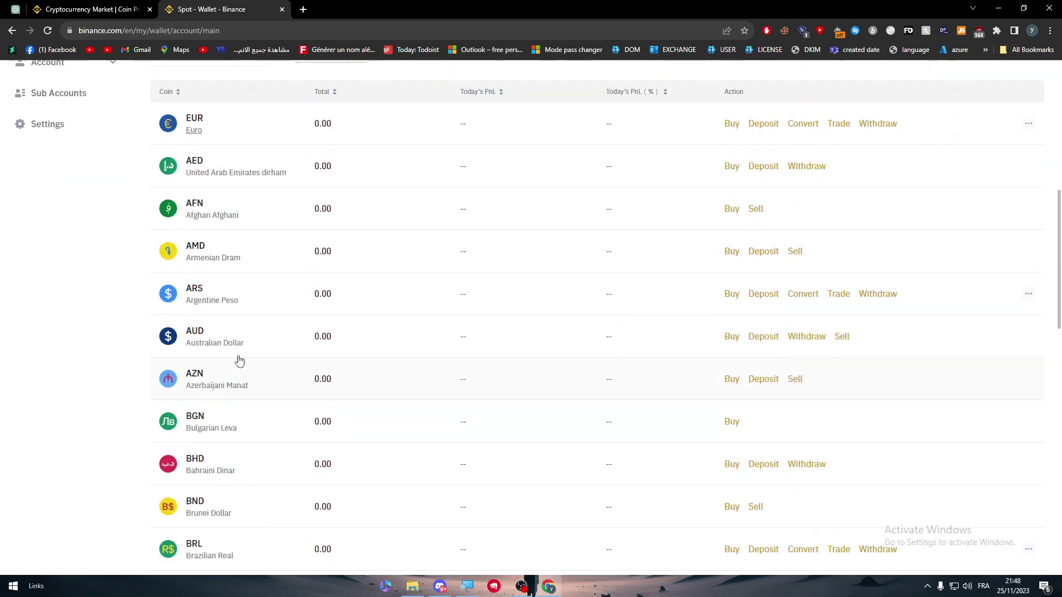
pyautogui.write('USDT')
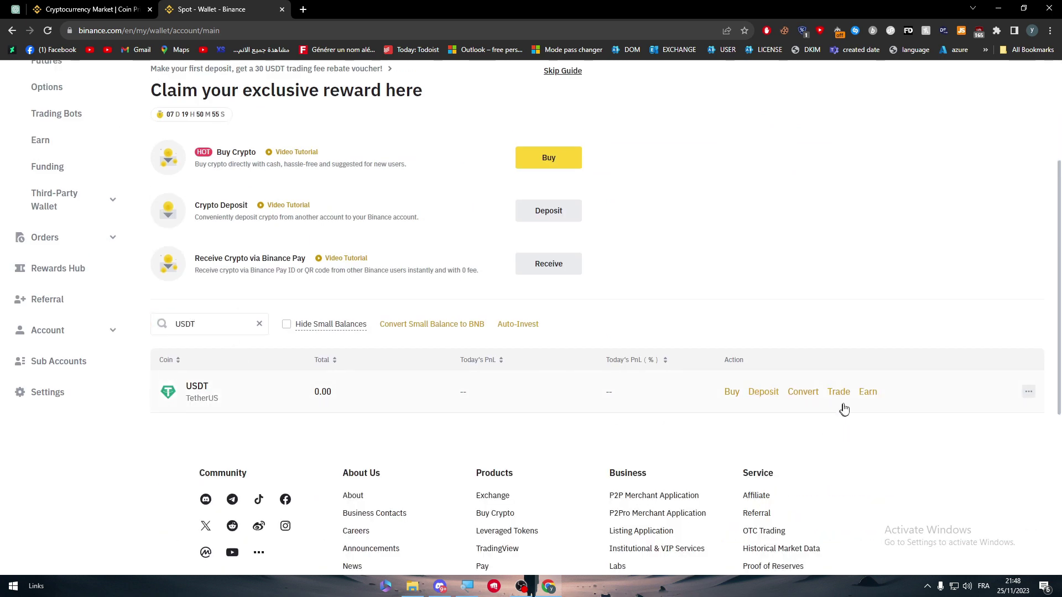
# Set up a USDT-to-XRP conversion with 100 USDT in From.
pyautogui.click(807, 393)
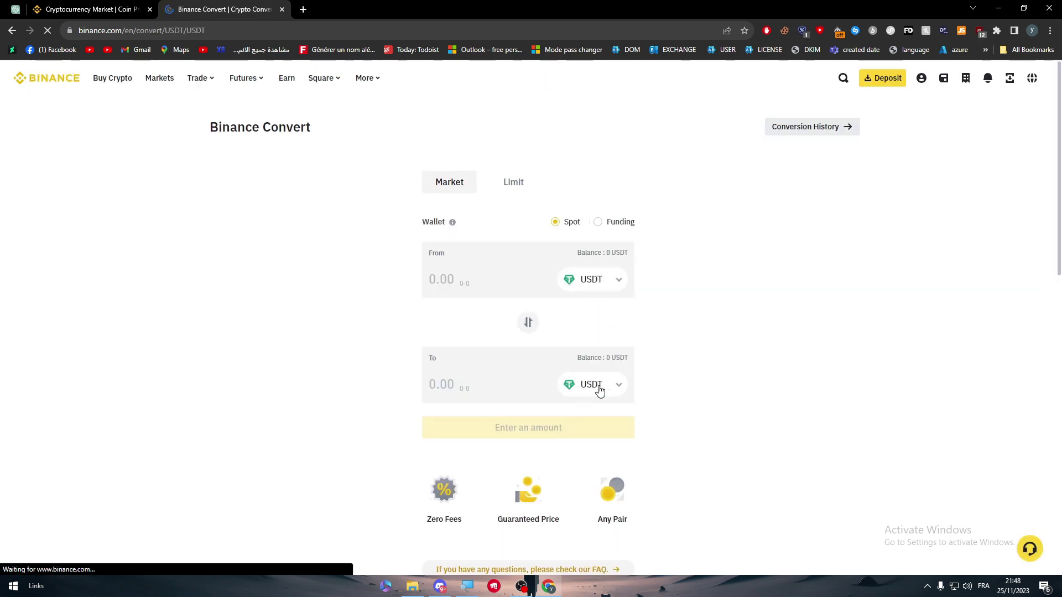
pyautogui.click(593, 387)
pyautogui.write('XR')
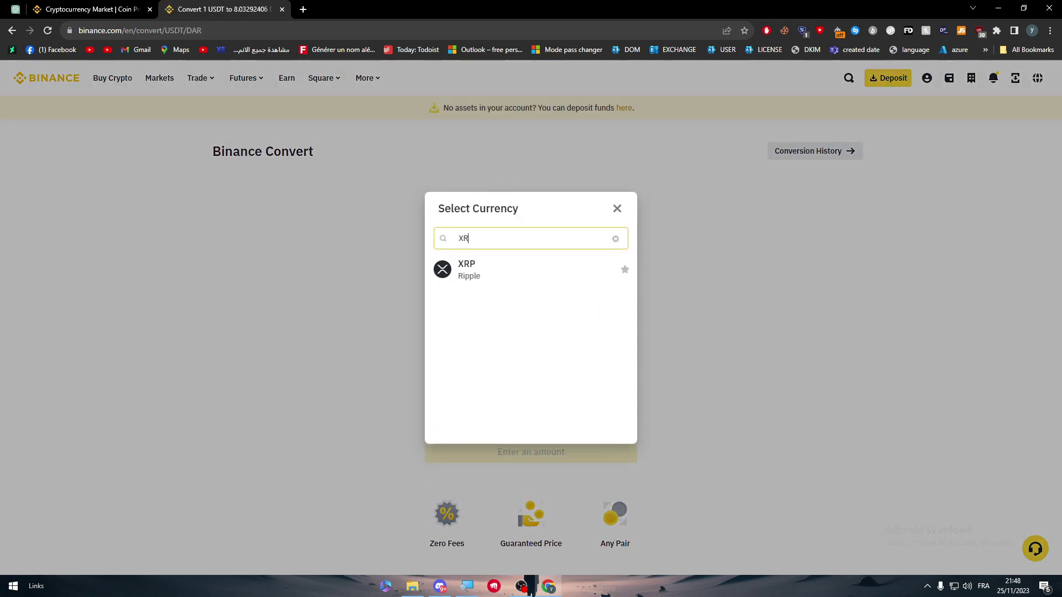
pyautogui.click(468, 269)
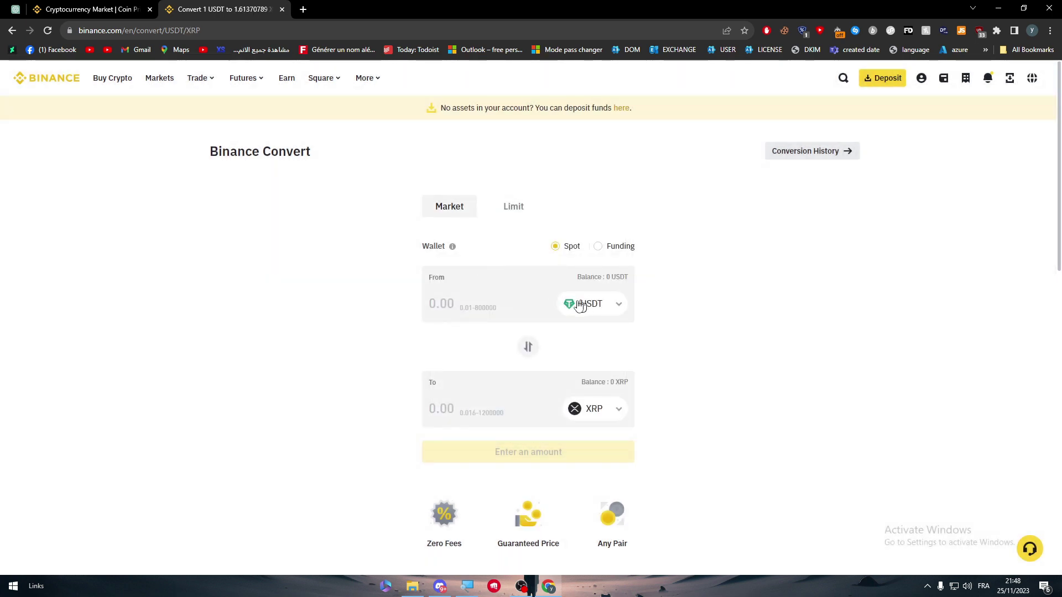
pyautogui.click(507, 308)
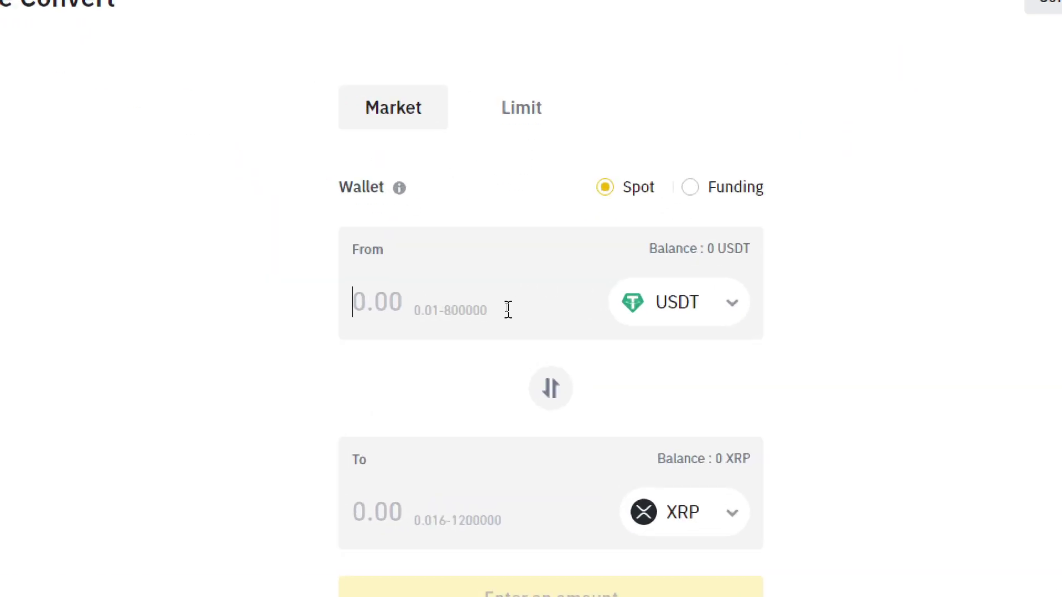
pyautogui.write('100')
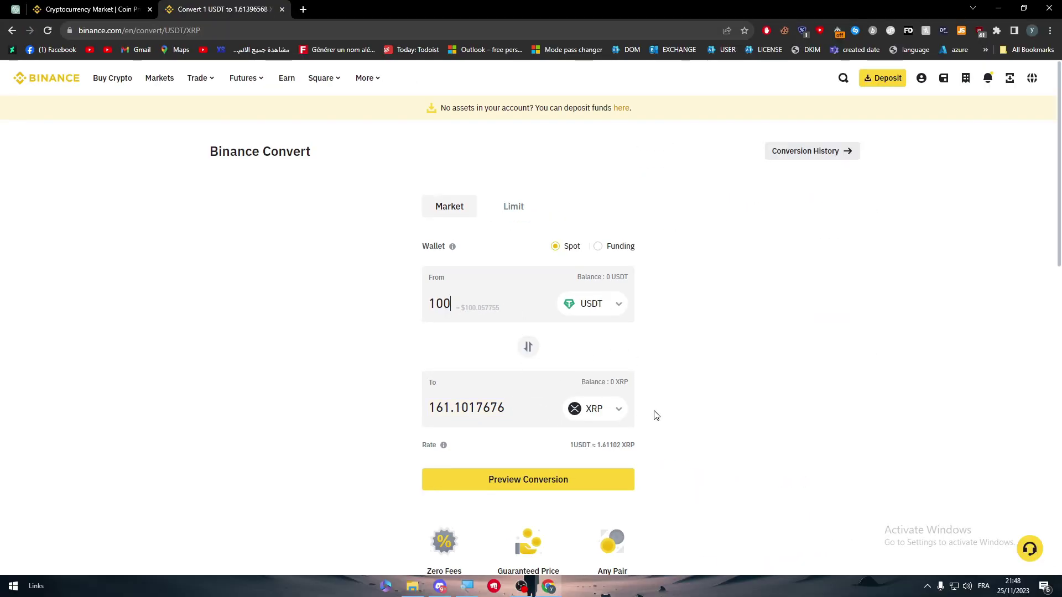
# Preview the 100 USDT to about 161.10 XRP quote, then close the confirmation.
pyautogui.click(483, 485)
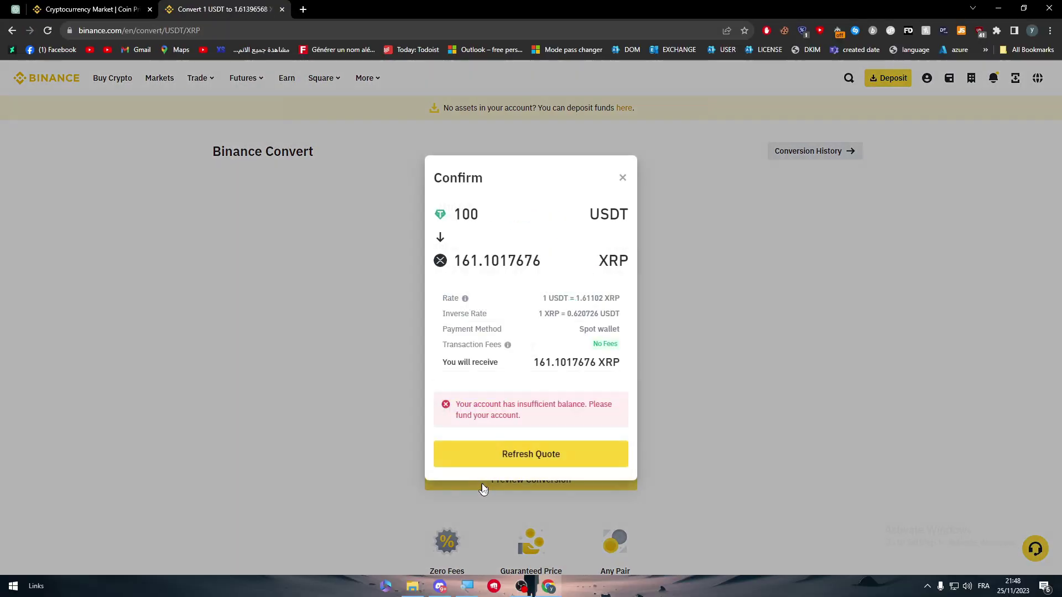
pyautogui.moveTo(481, 166); pyautogui.dragTo(538, 263)
pyautogui.click(538, 263)
pyautogui.click(623, 179)
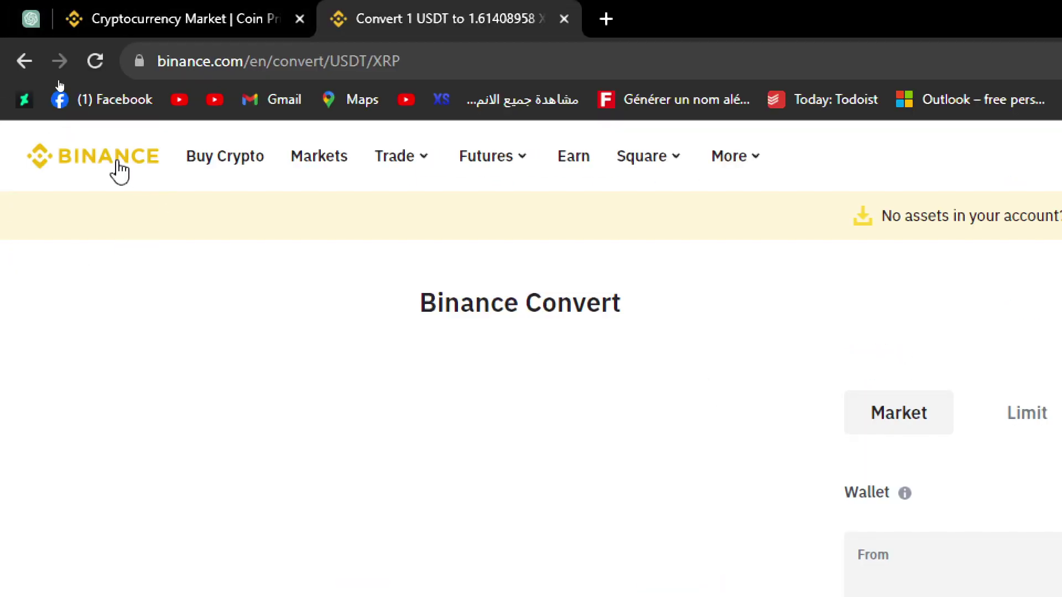
# Return to Buy Crypto for USD to BTC and scroll down to the popular Bitcoin conversions.
pyautogui.click(198, 169)
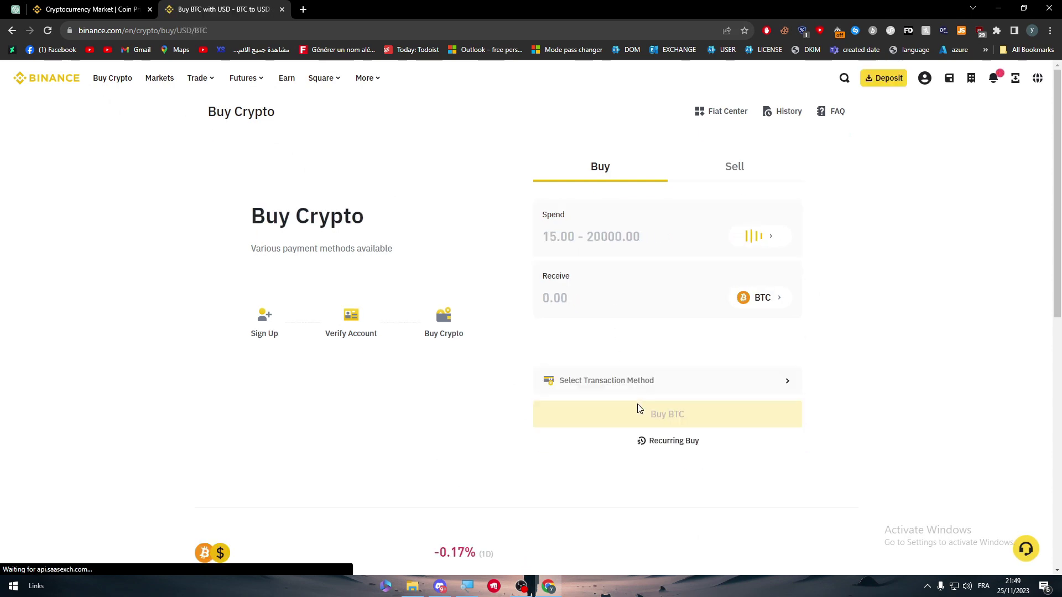
pyautogui.scroll(-3, 786, 401)
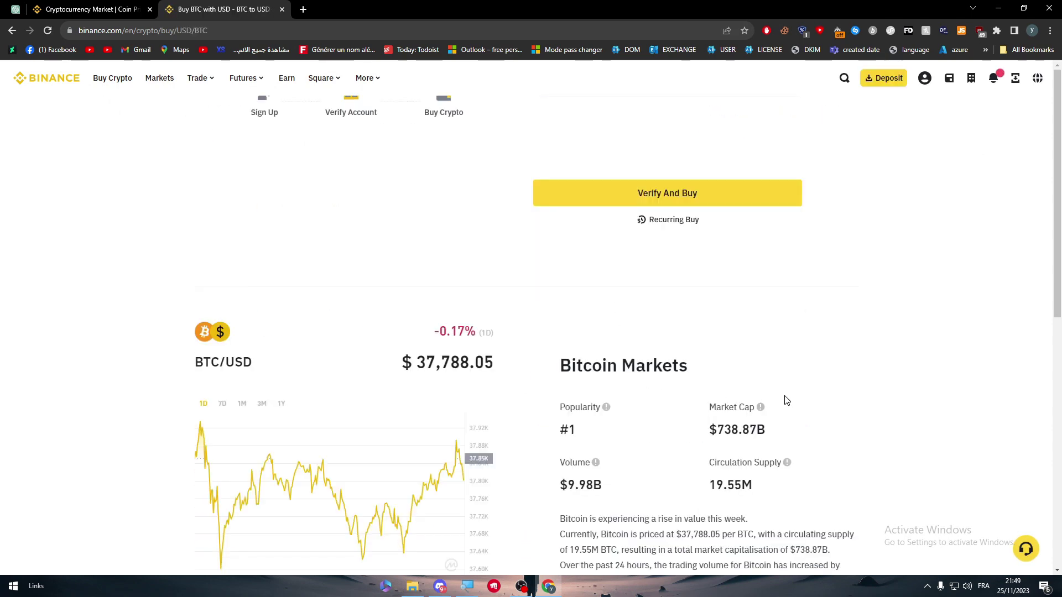
pyautogui.scroll(-20, 782, 437)
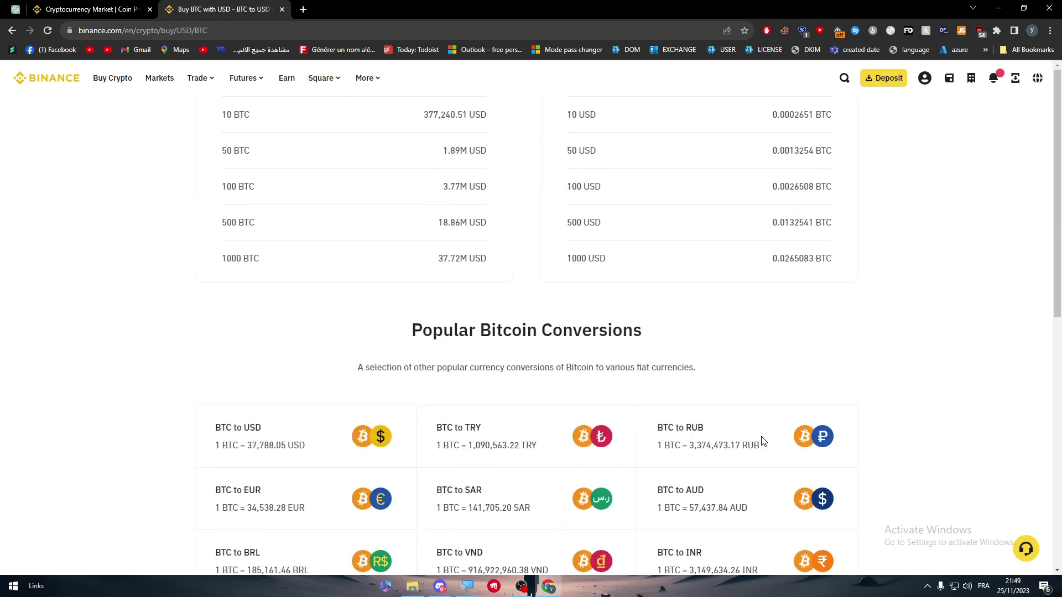
pyautogui.scroll(-8, 970, 433)
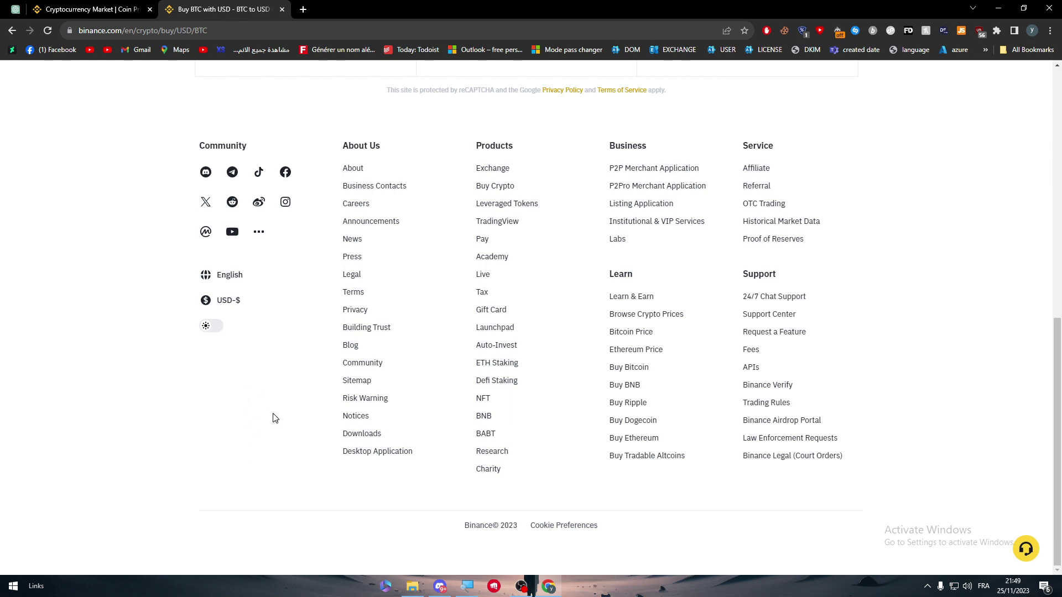
# In a new tab, search Google for 'binance payment methods' and open the Binance article result.
pyautogui.click(303, 9)
pyautogui.write('BINANC')
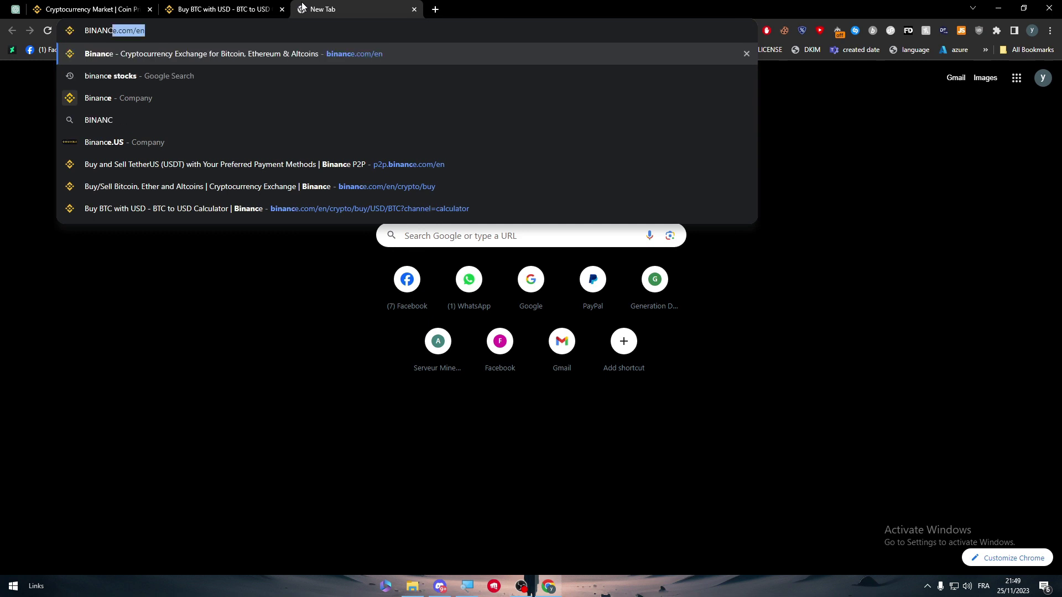
pyautogui.write('E PAYMENT')
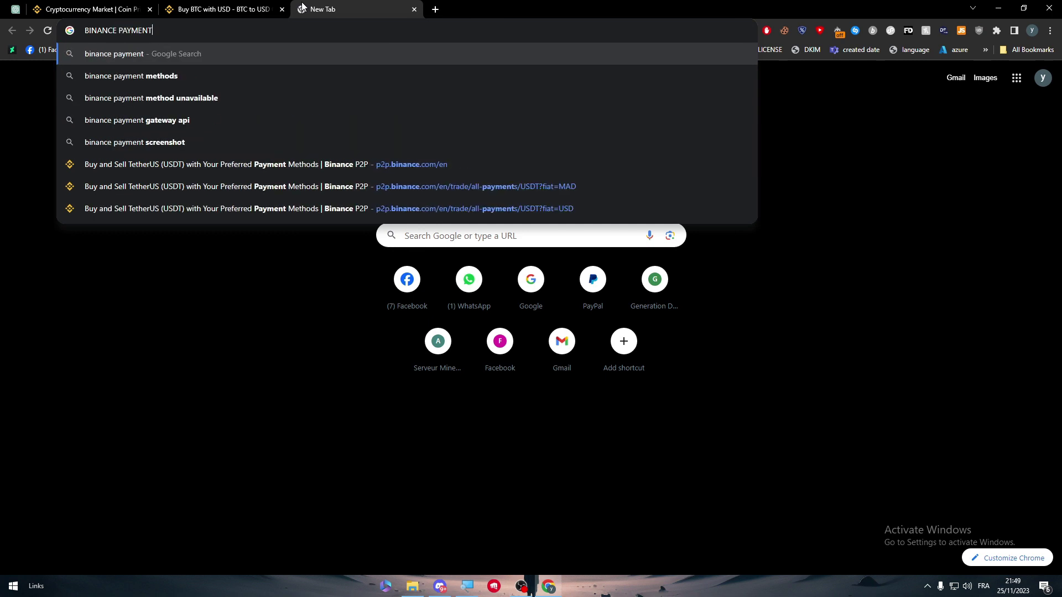
pyautogui.press('Down')
pyautogui.press('Return')
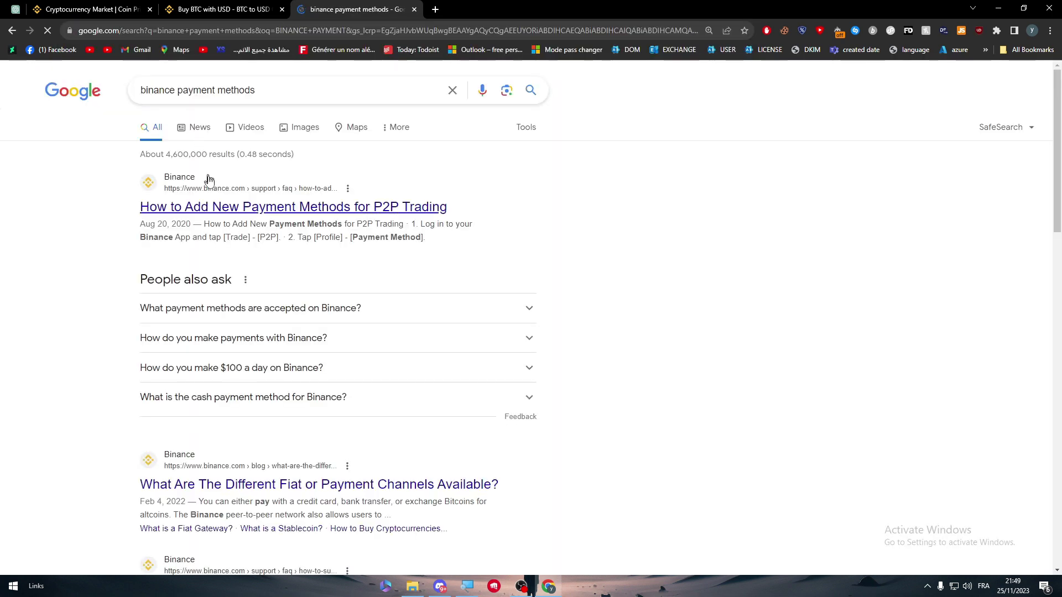
pyautogui.click(209, 206)
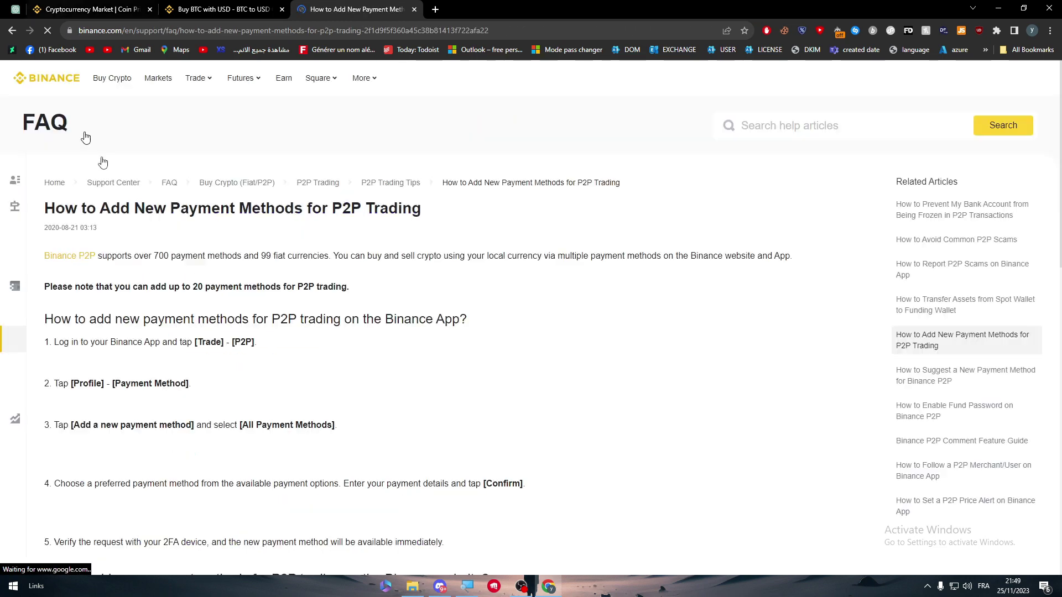
# Return to the results and refine the search to 'binance payment methods paypal'.
pyautogui.click(11, 30)
pyautogui.click(301, 97)
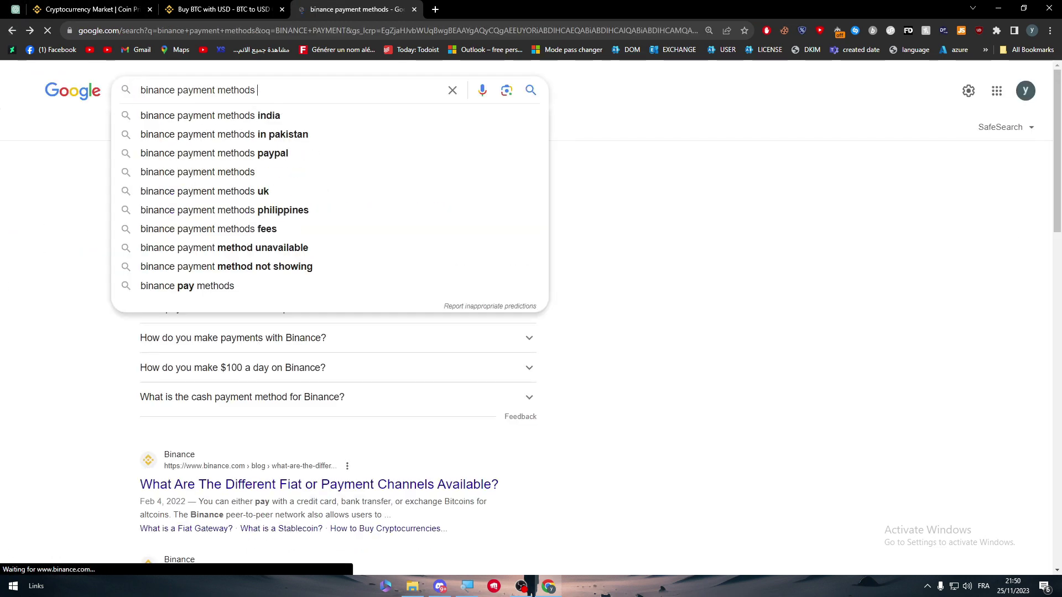
pyautogui.click(311, 153)
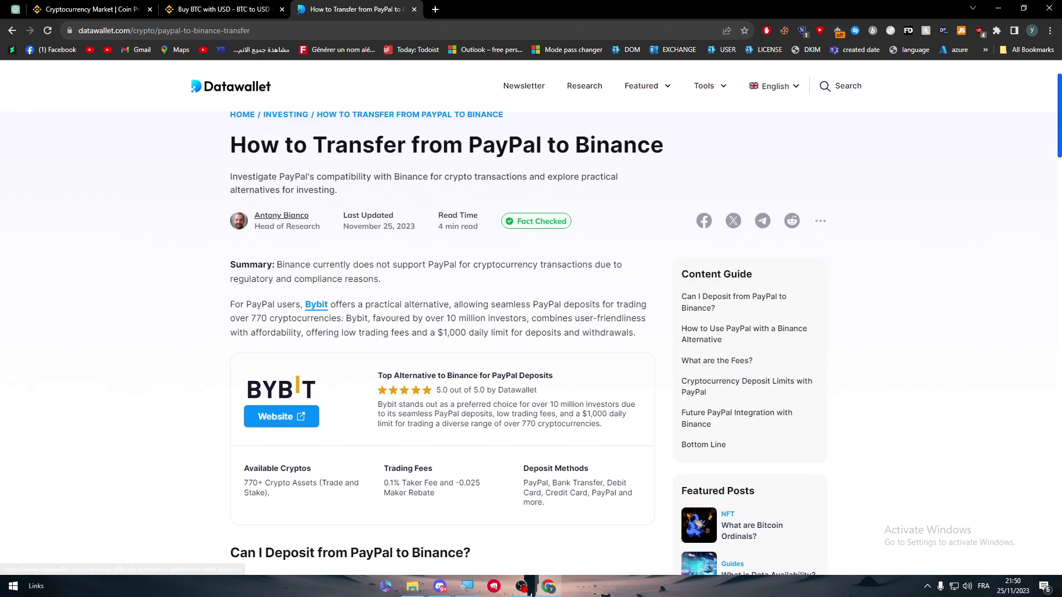
# Scroll down through the Datawallet PayPal-to-Binance article and back up.
pyautogui.scroll(-18, 454, 412)
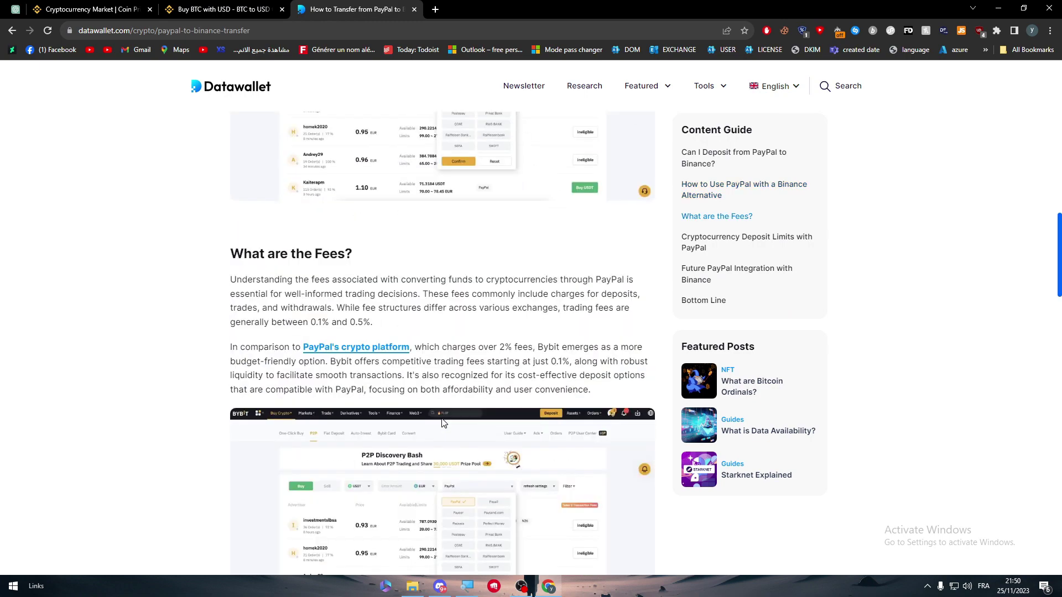
pyautogui.scroll(3, 442, 423)
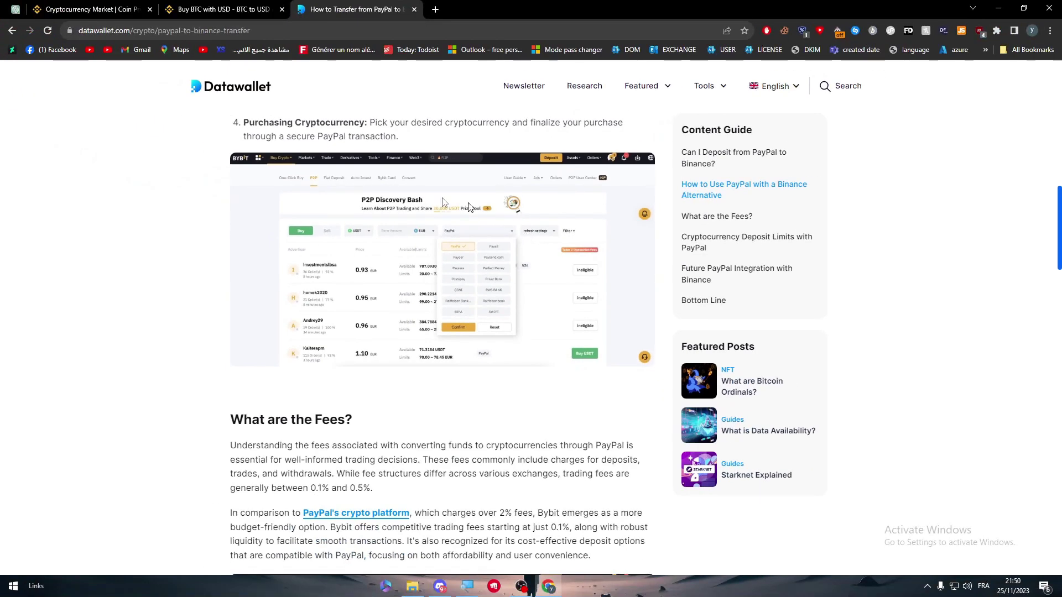
pyautogui.click(218, 7)
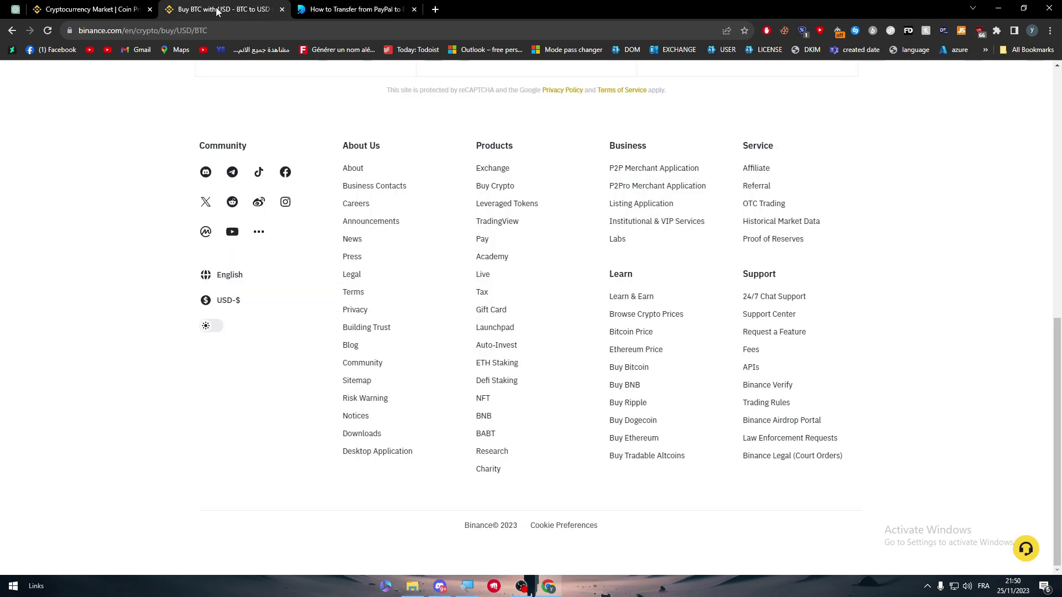
pyautogui.scroll(6, 743, 363)
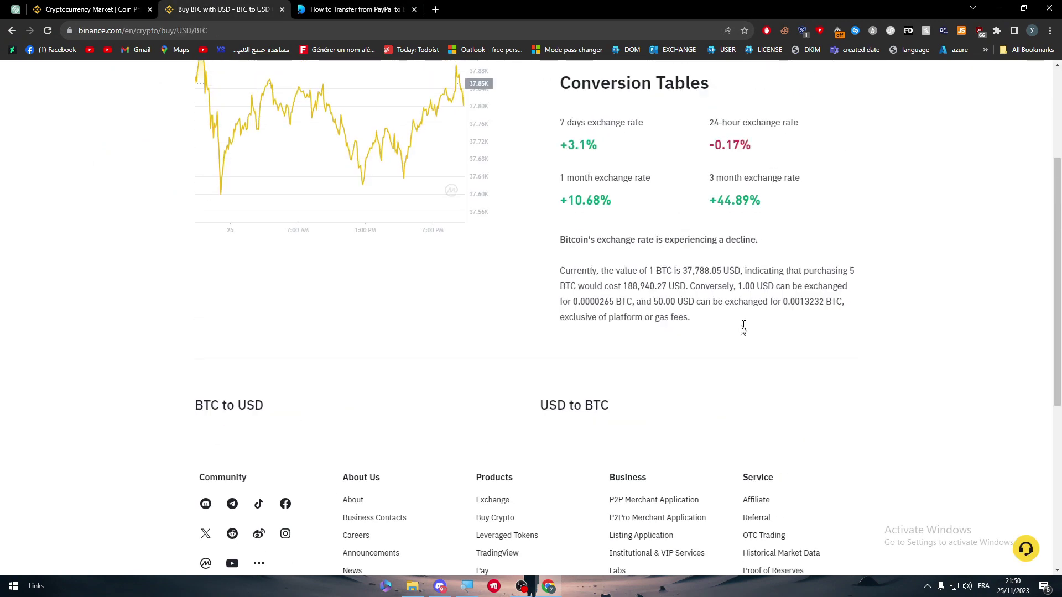
pyautogui.scroll(12, 755, 327)
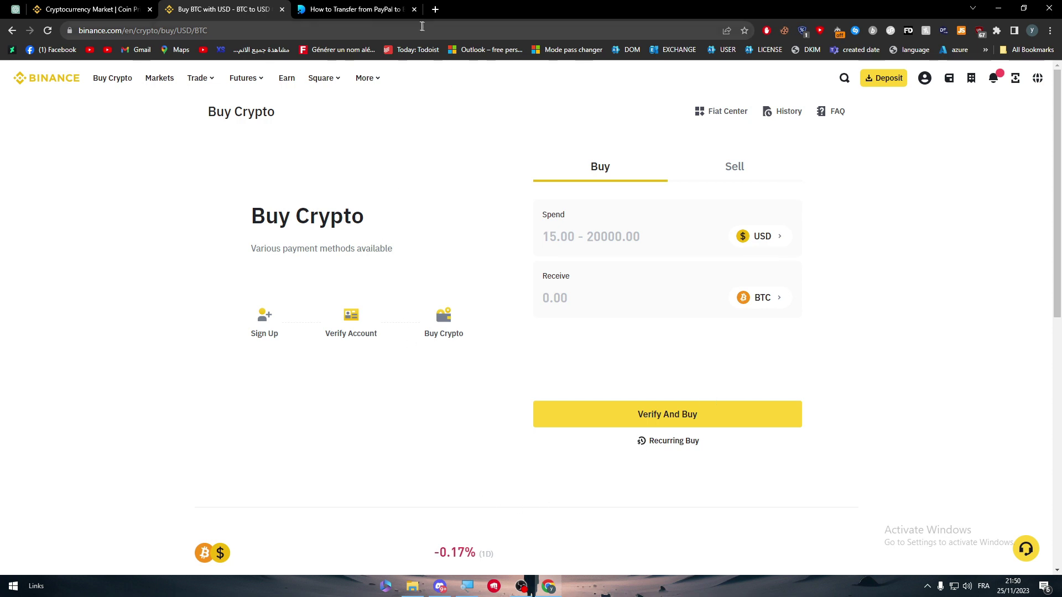
# Close the PayPal article tab and open the P2P marketplace from the Binance markets page.
pyautogui.click(415, 10)
pyautogui.click(94, 9)
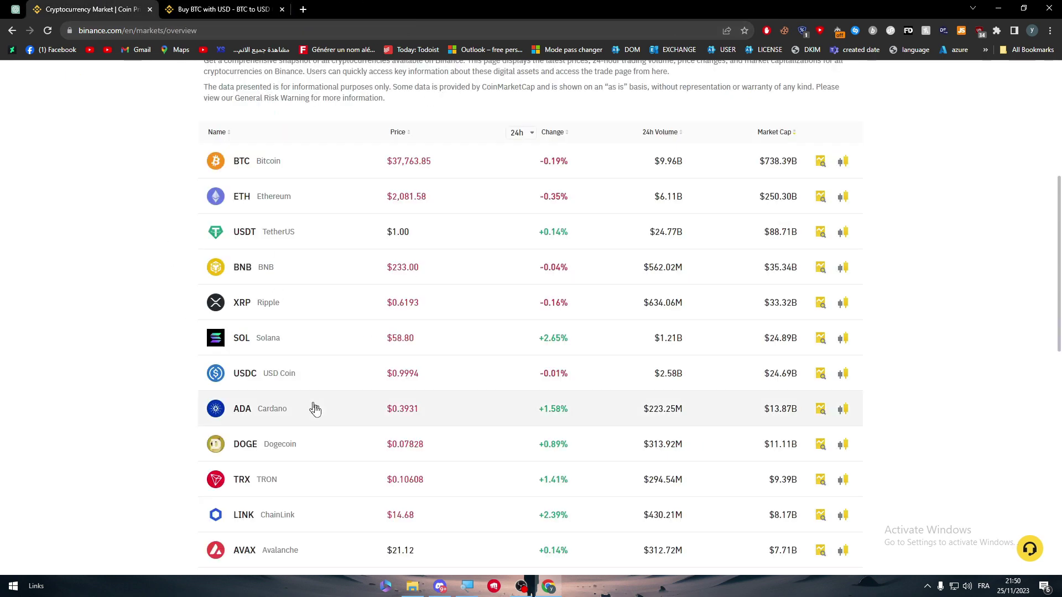
pyautogui.scroll(5, 315, 408)
pyautogui.moveTo(193, 79)
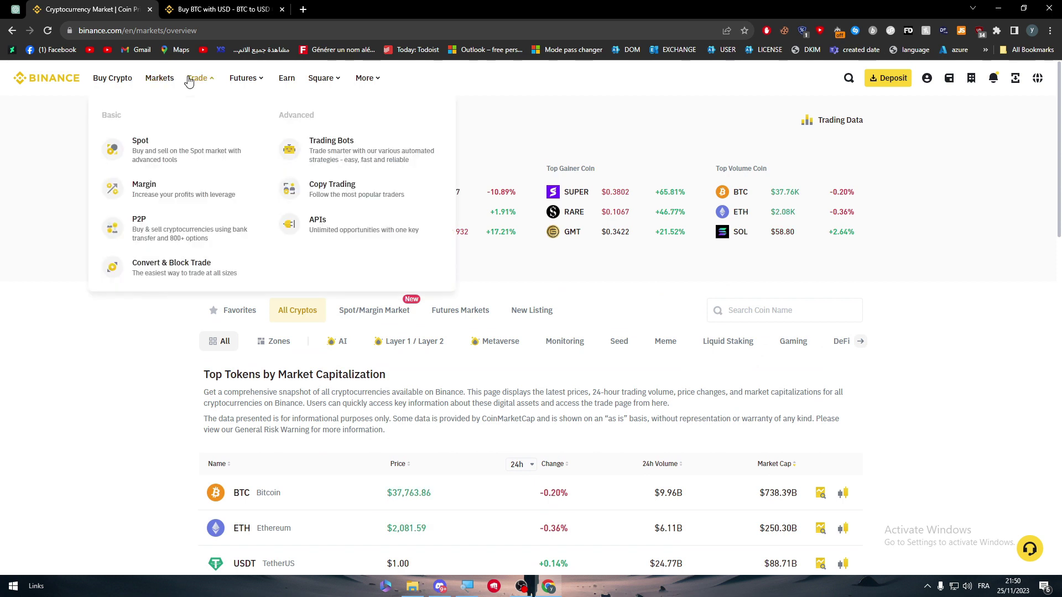
pyautogui.click(174, 233)
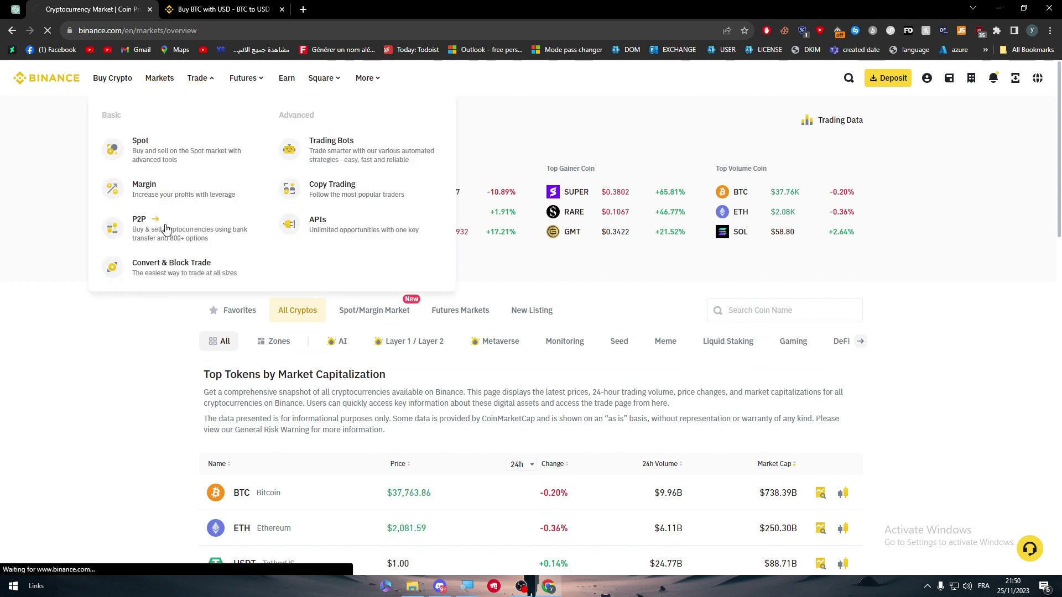